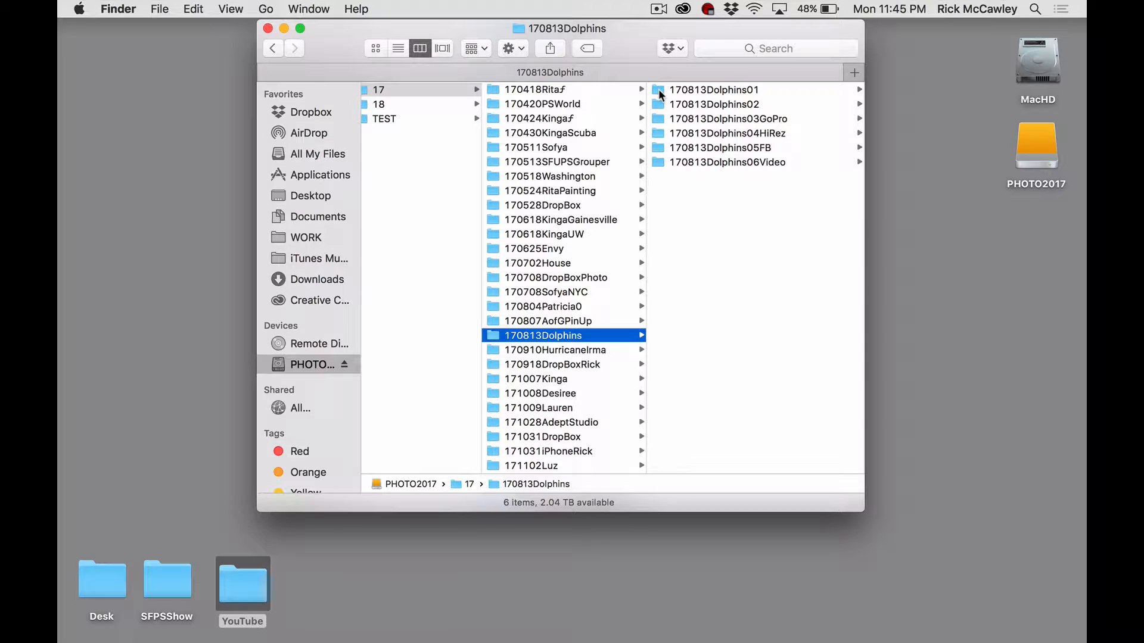
# Open the 170813Dolphins01 folder in Adobe Bridge and review its photos full screen from _DSC5104.NEF to _DSC5113 copy (1).NEF
pyautogui.moveTo(660, 94); pyautogui.dragTo(161, 625)
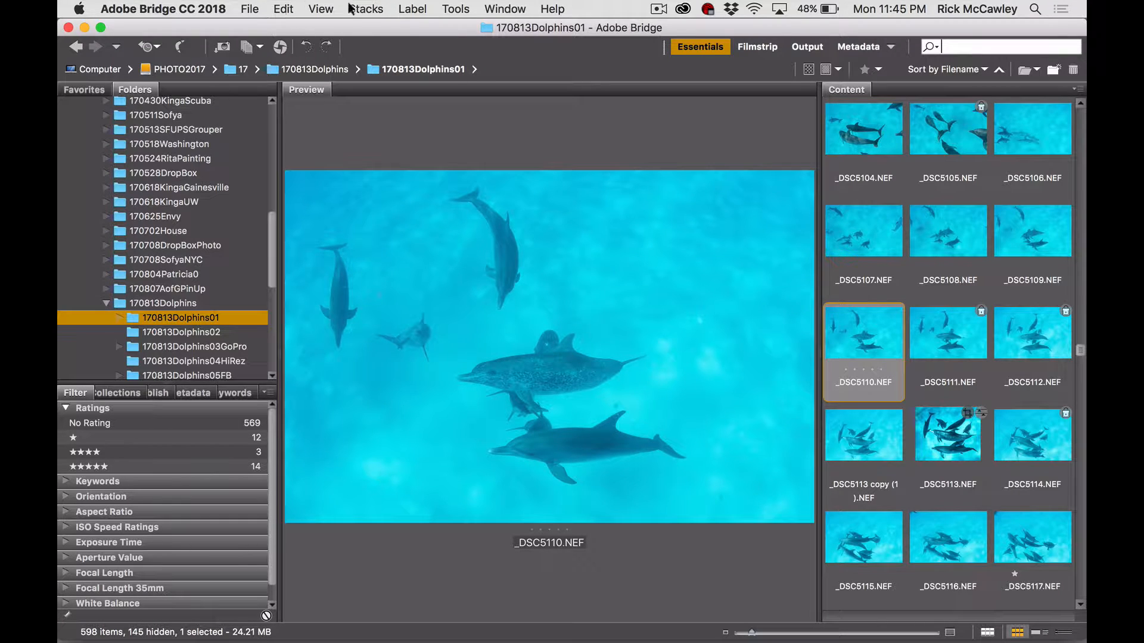
pyautogui.click(885, 136)
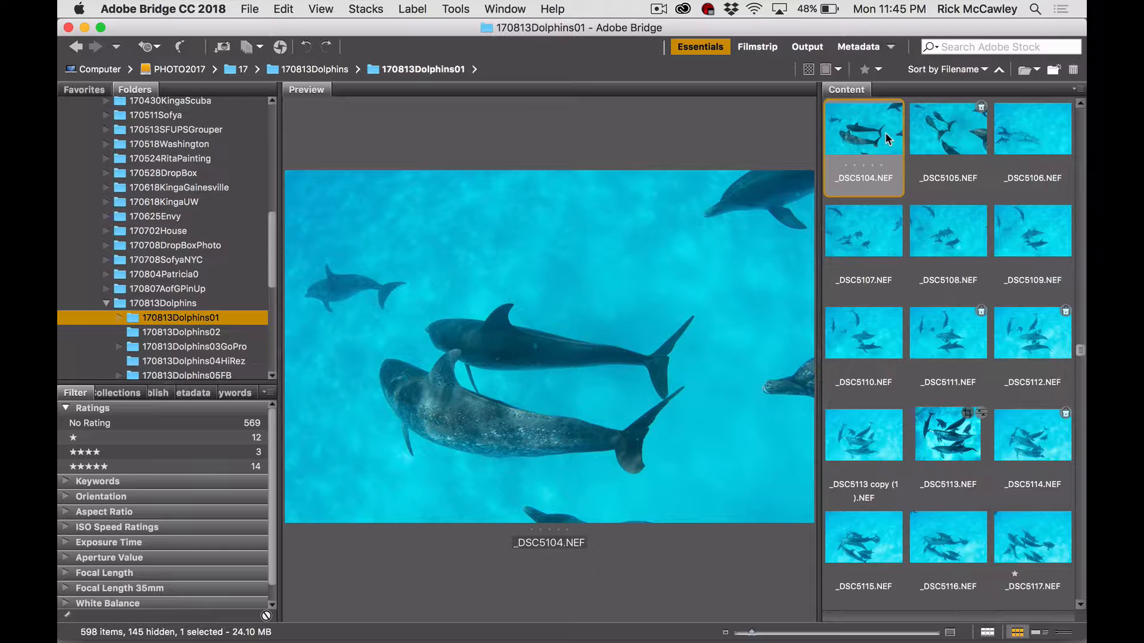
pyautogui.press('space')
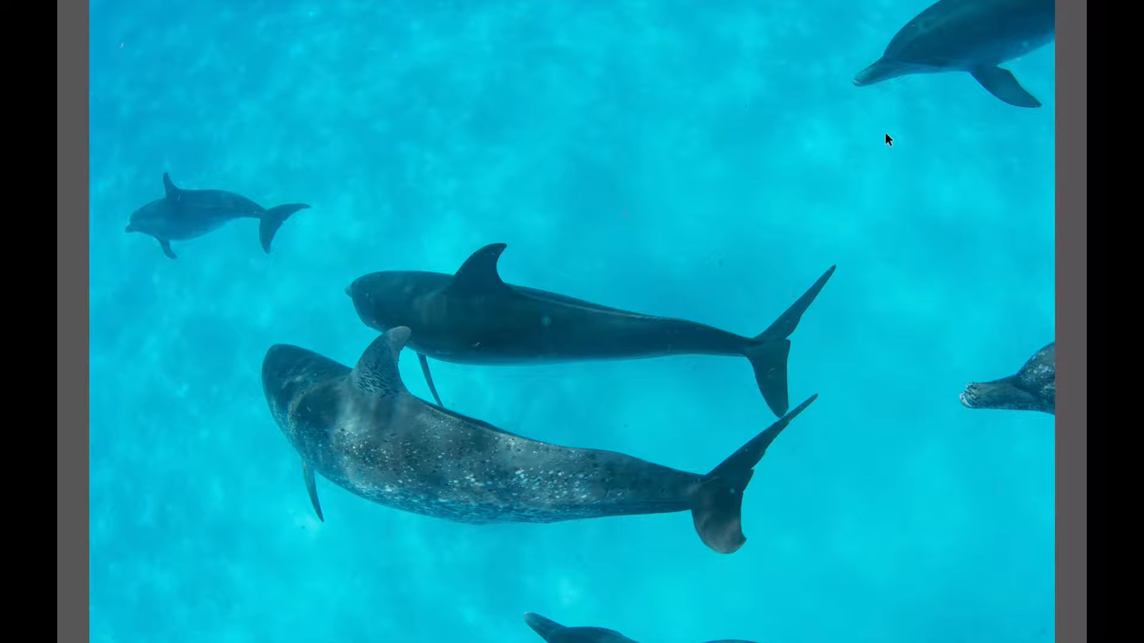
pyautogui.press('Right')
pyautogui.press('Right')
pyautogui.press('Right')
pyautogui.press('Right')
pyautogui.press('Right')
pyautogui.press('Right')
pyautogui.press('Right')
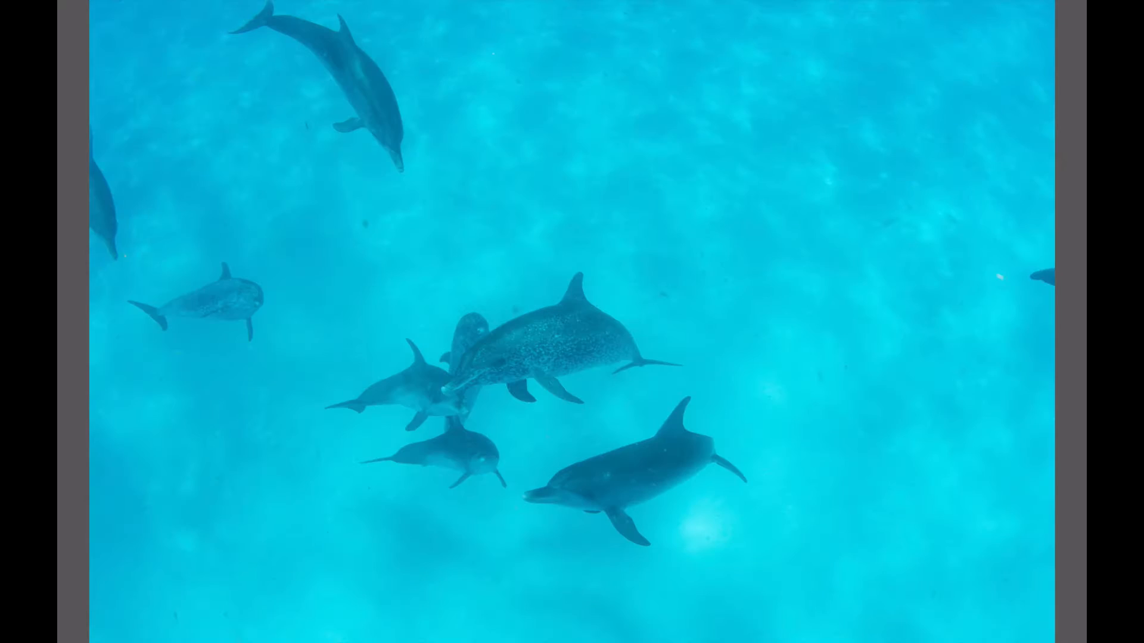
pyautogui.press('Right')
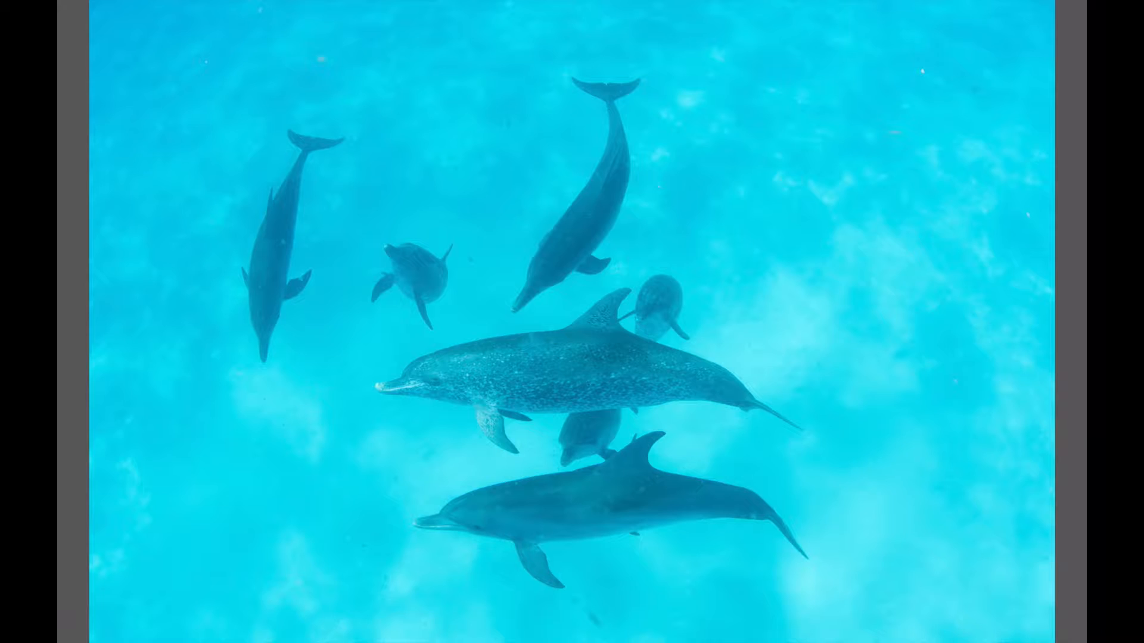
pyautogui.press('Right')
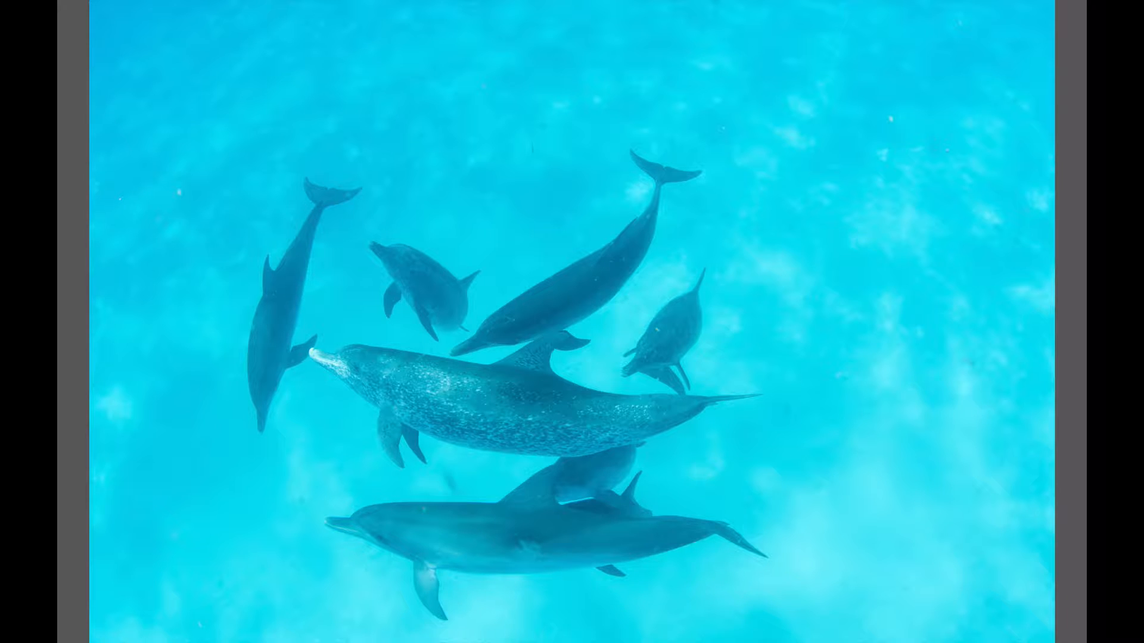
# Open the displayed dolphin photo in Camera Raw and set the Dehaze amount to +58
pyautogui.press('super+r')
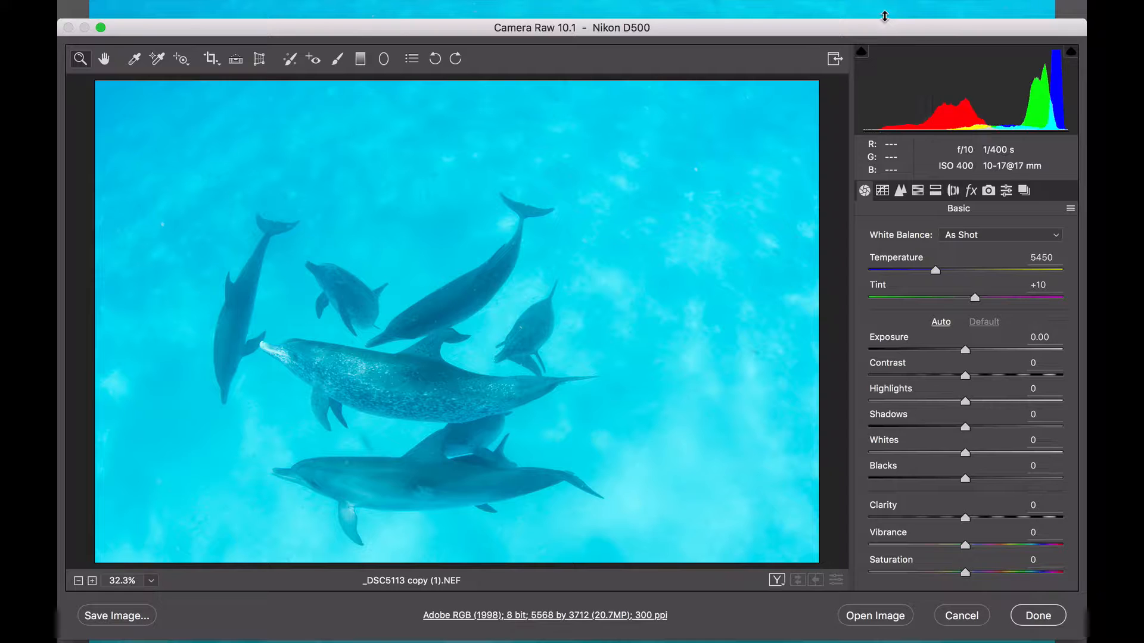
pyautogui.moveTo(853, 23); pyautogui.dragTo(853, 7)
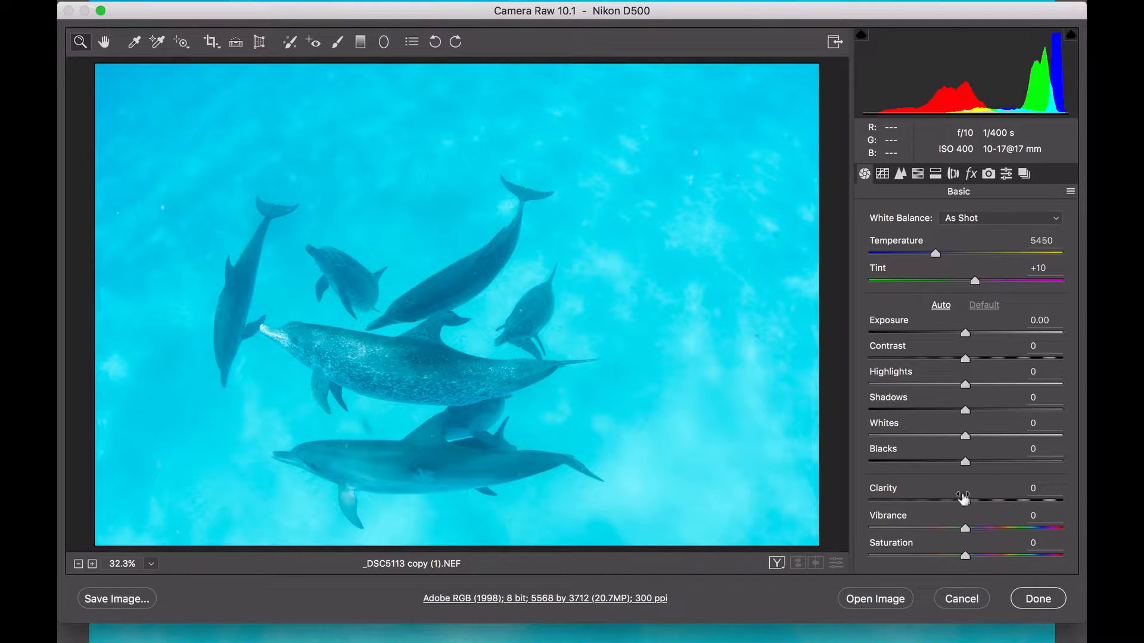
pyautogui.click(971, 173)
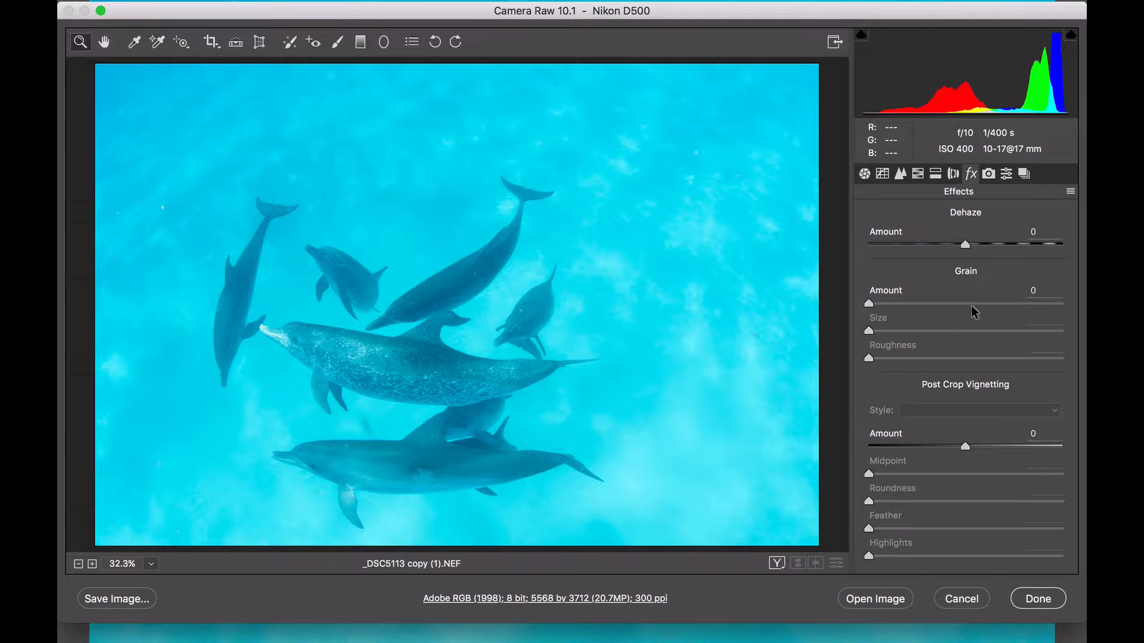
pyautogui.moveTo(966, 245); pyautogui.dragTo(1022, 241)
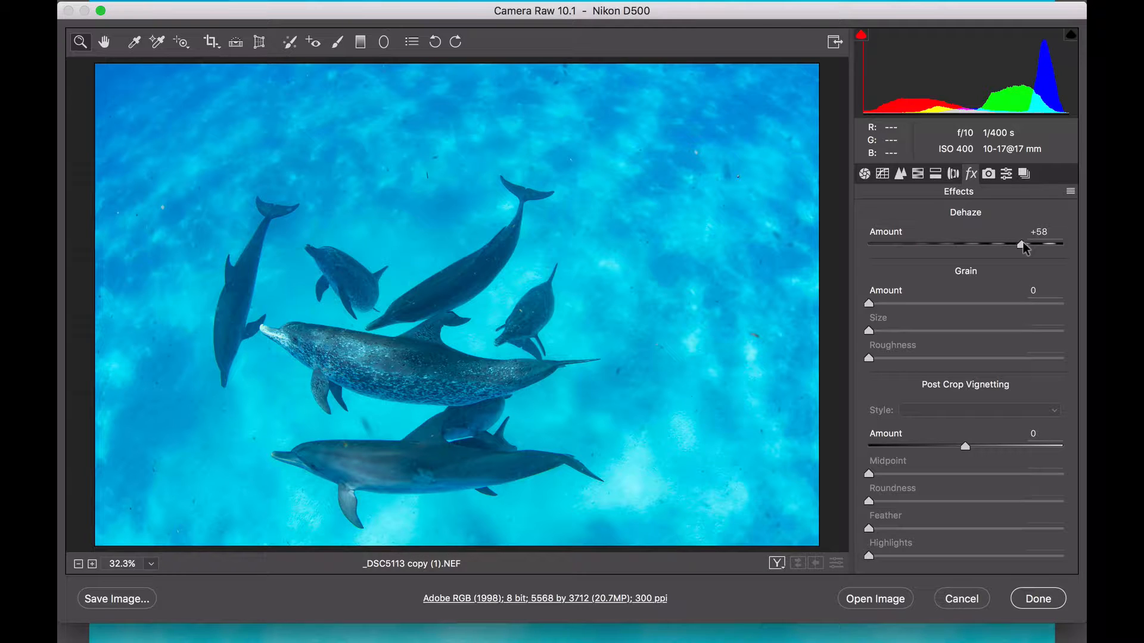
pyautogui.moveTo(1022, 242); pyautogui.dragTo(1022, 242)
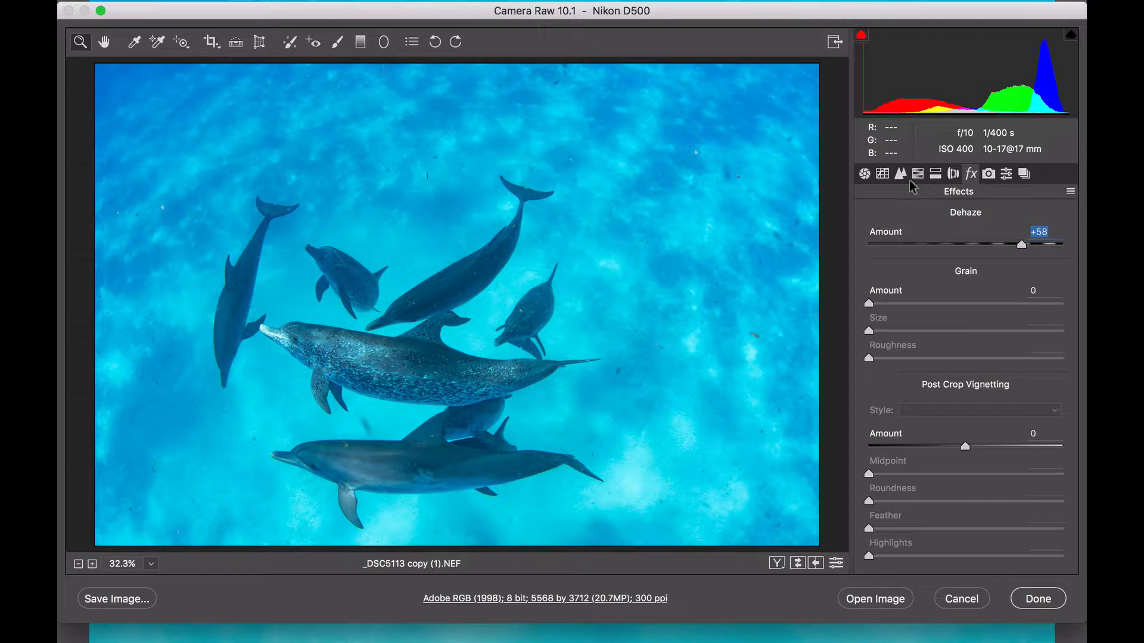
# Set the photo's Shadows to +52 and Clarity to +24
pyautogui.click(864, 174)
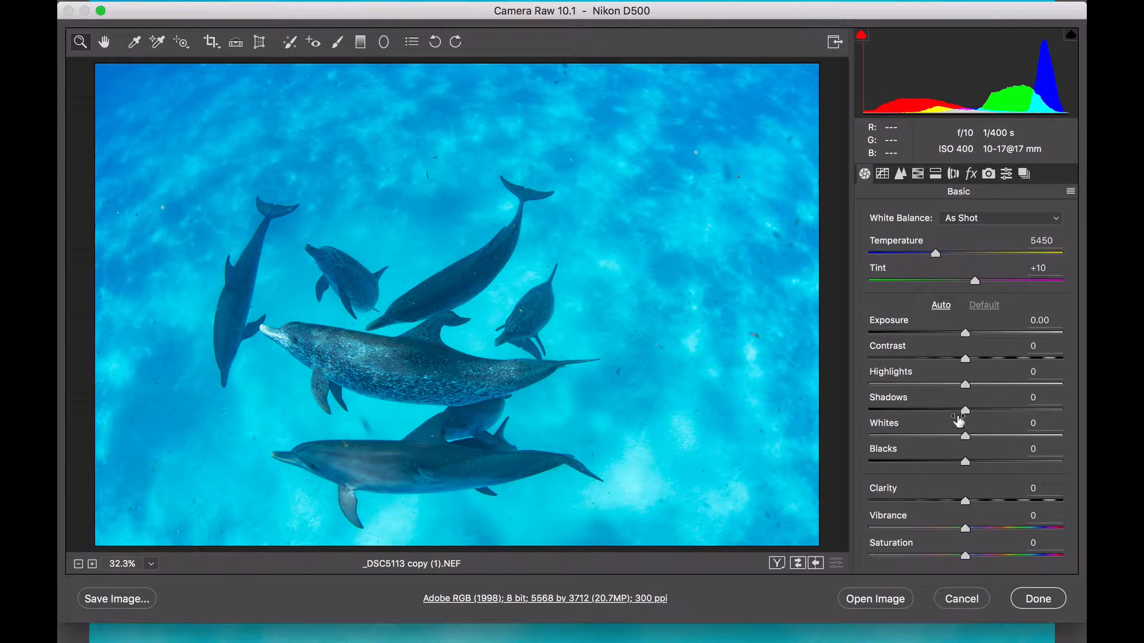
pyautogui.moveTo(964, 409); pyautogui.dragTo(1014, 409)
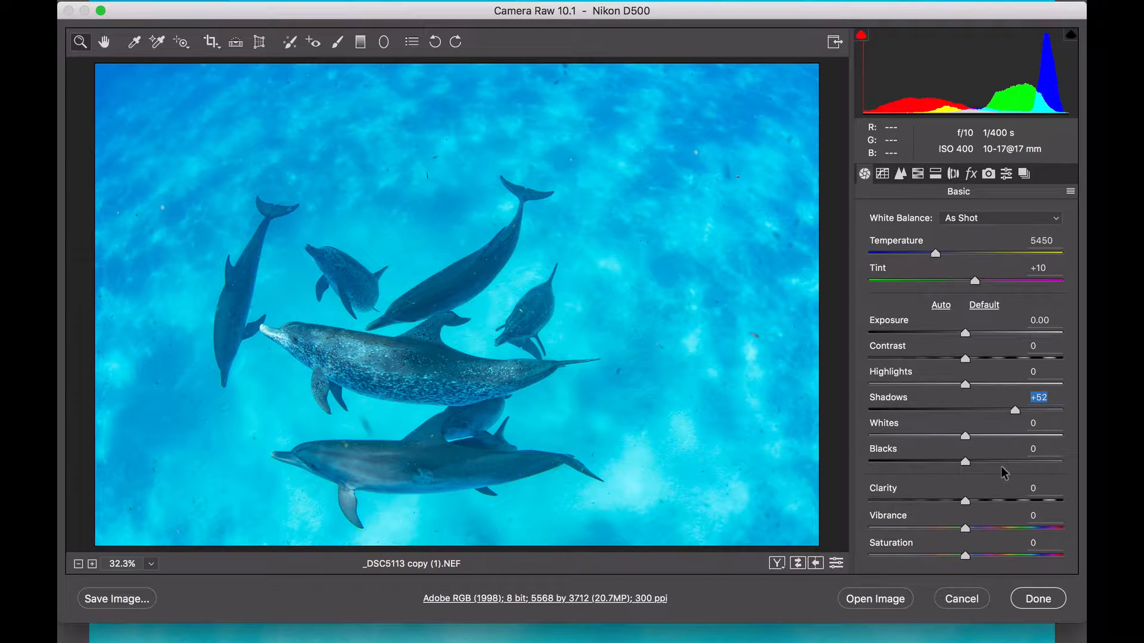
pyautogui.click(992, 500)
pyautogui.moveTo(991, 499); pyautogui.dragTo(987, 499)
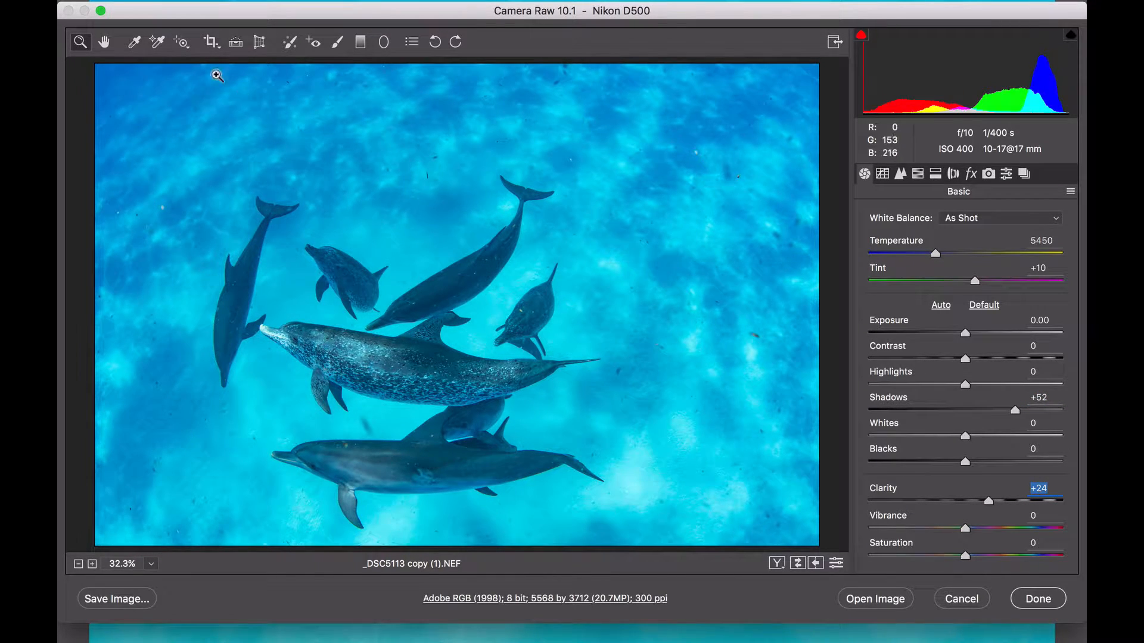
# Crop the photo closely around the dolphin group, to about 3712 by 3019 pixels
pyautogui.click(211, 41)
pyautogui.moveTo(165, 154); pyautogui.dragTo(646, 547)
pyautogui.press('Return')
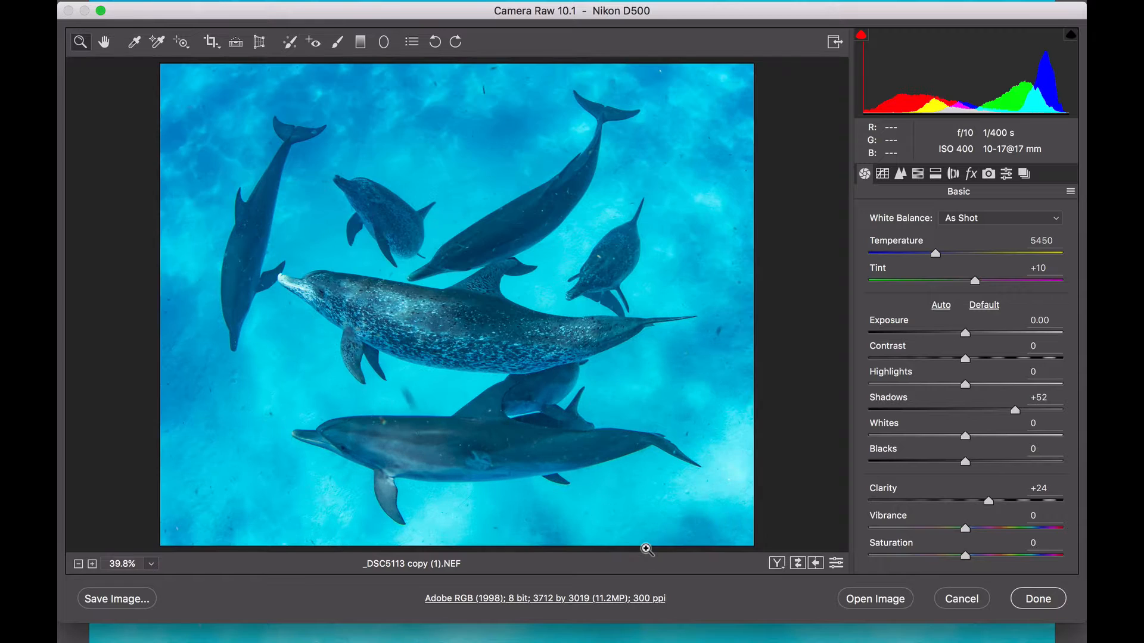
# Heal the specks in the water above the dolphins with Spot Removal, reducing the brush size to 8 after the first spot
pyautogui.click(291, 43)
pyautogui.click(434, 85)
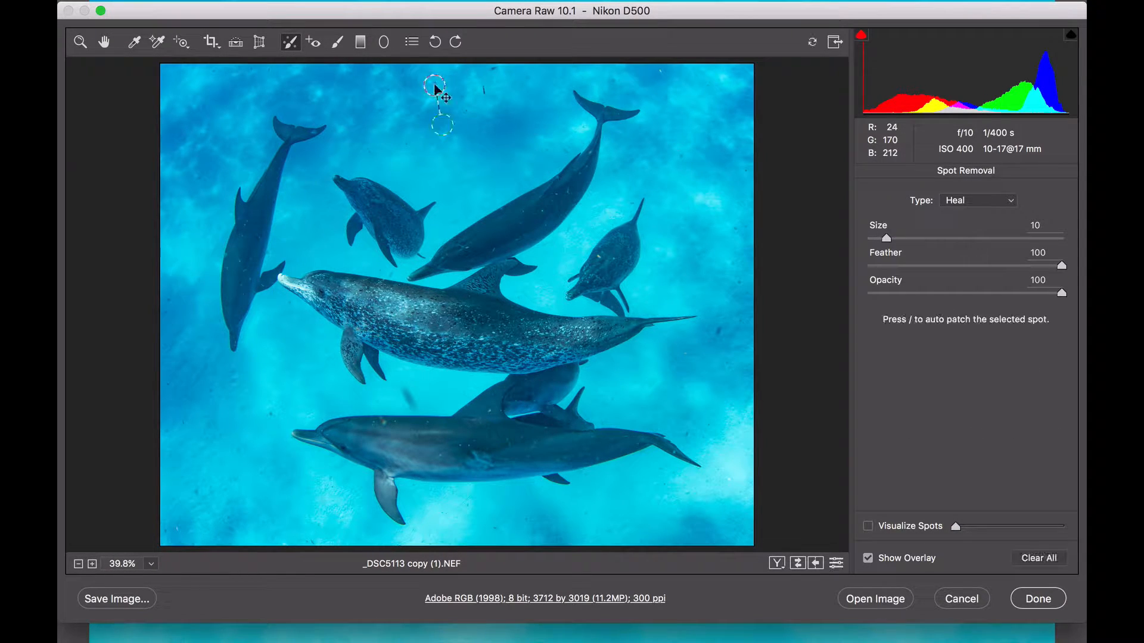
pyautogui.press('[')
pyautogui.press('[')
pyautogui.click(486, 89)
pyautogui.click(494, 69)
pyautogui.click(613, 79)
pyautogui.click(660, 74)
pyautogui.click(680, 155)
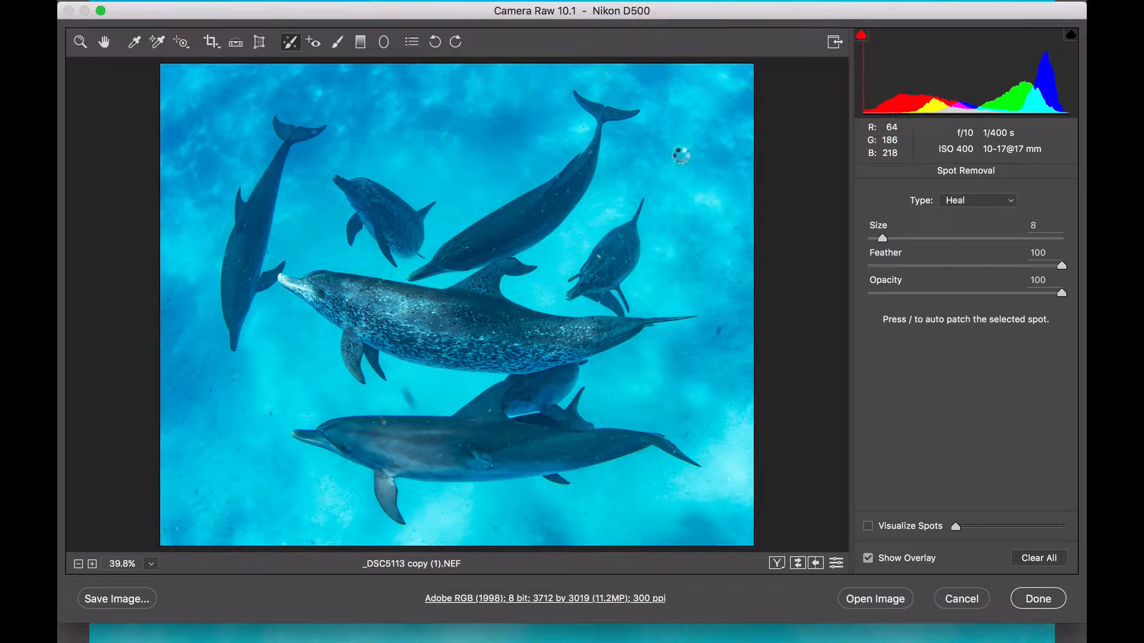
# Heal the remaining specks around the lower dolphins and the smudge between the two large ones, apply the edits and close the full-screen preview
pyautogui.click(717, 332)
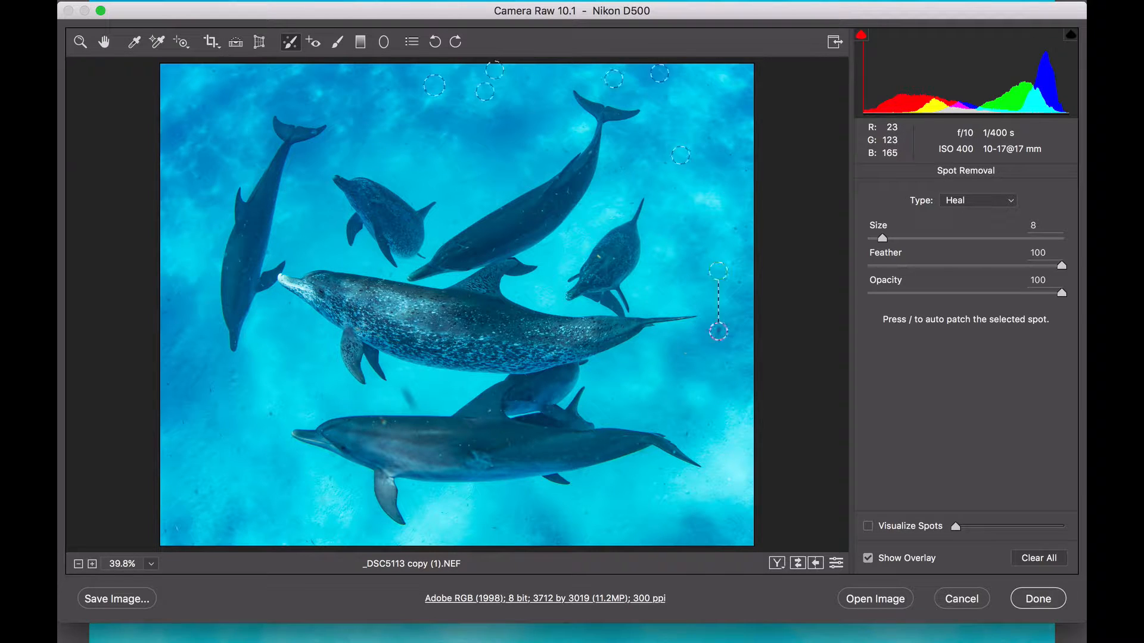
pyautogui.click(689, 436)
pyautogui.moveTo(412, 398)
pyautogui.mouseDown()
pyautogui.moveTo(405, 387)
pyautogui.moveTo(414, 398)
pyautogui.mouseUp()
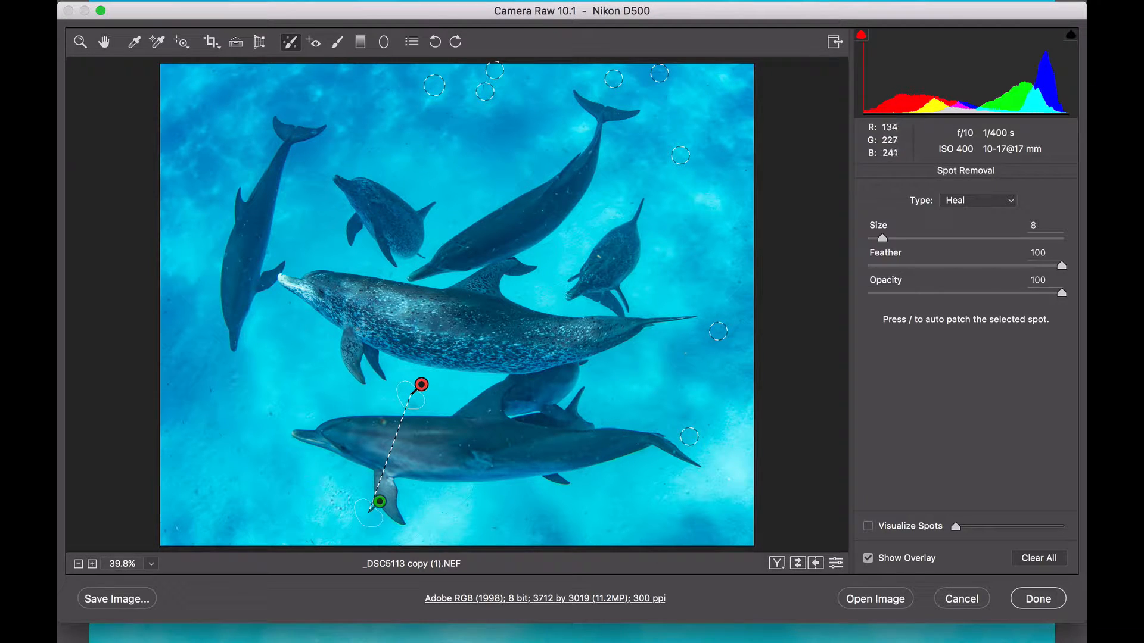
pyautogui.click(274, 414)
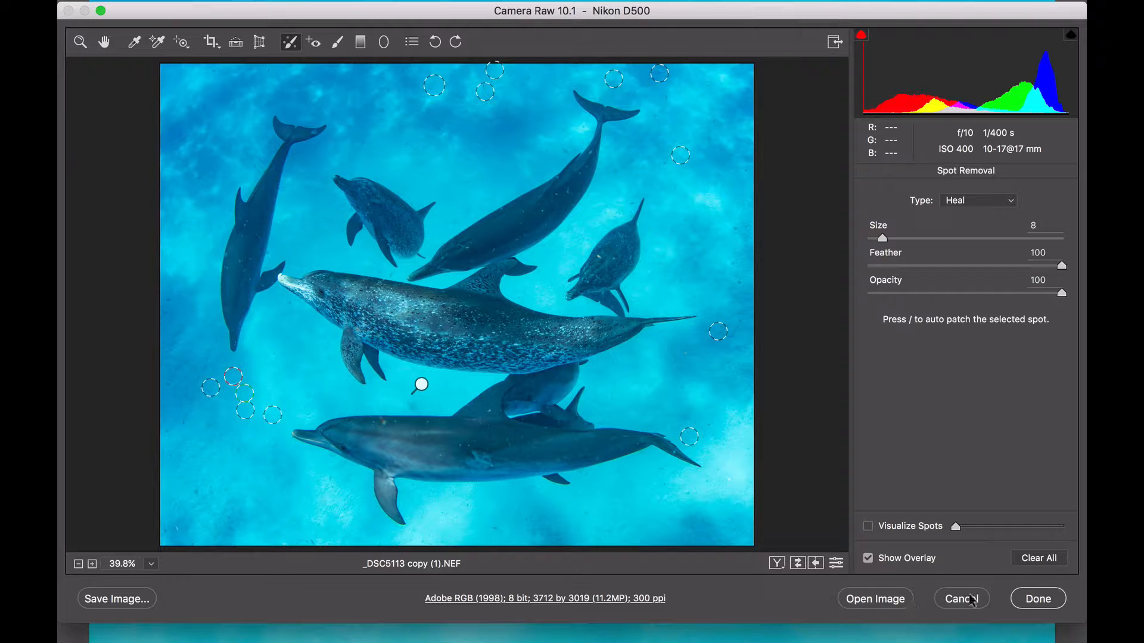
pyautogui.click(1039, 600)
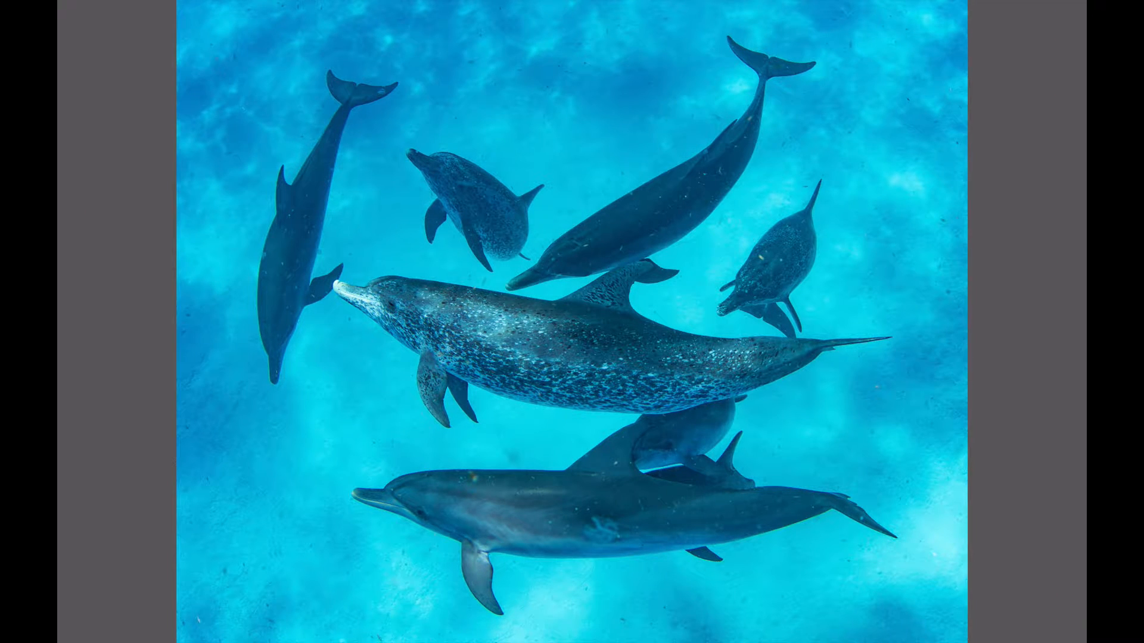
pyautogui.press('space')
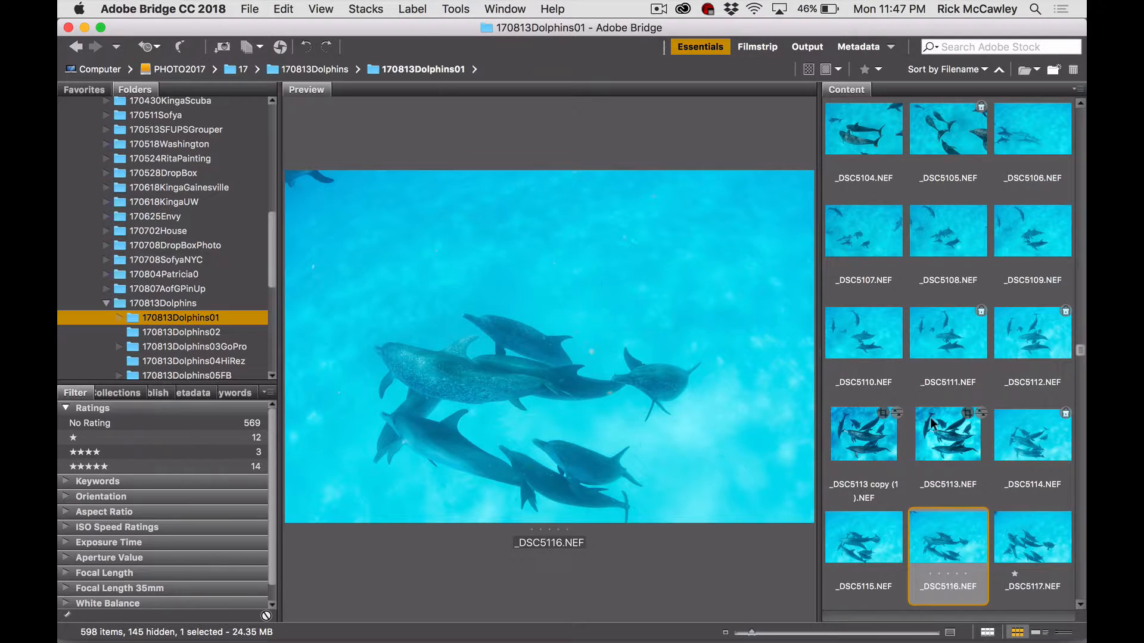
# Copy the develop settings of _DSC5113.NEF
pyautogui.click(934, 425)
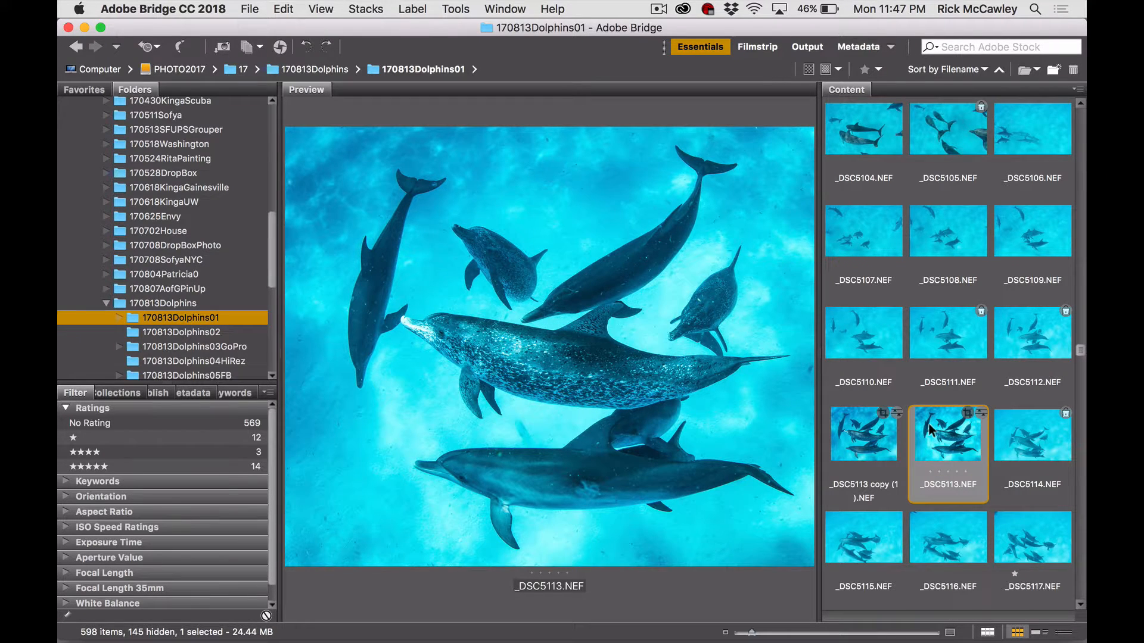
pyautogui.rightClick(928, 423)
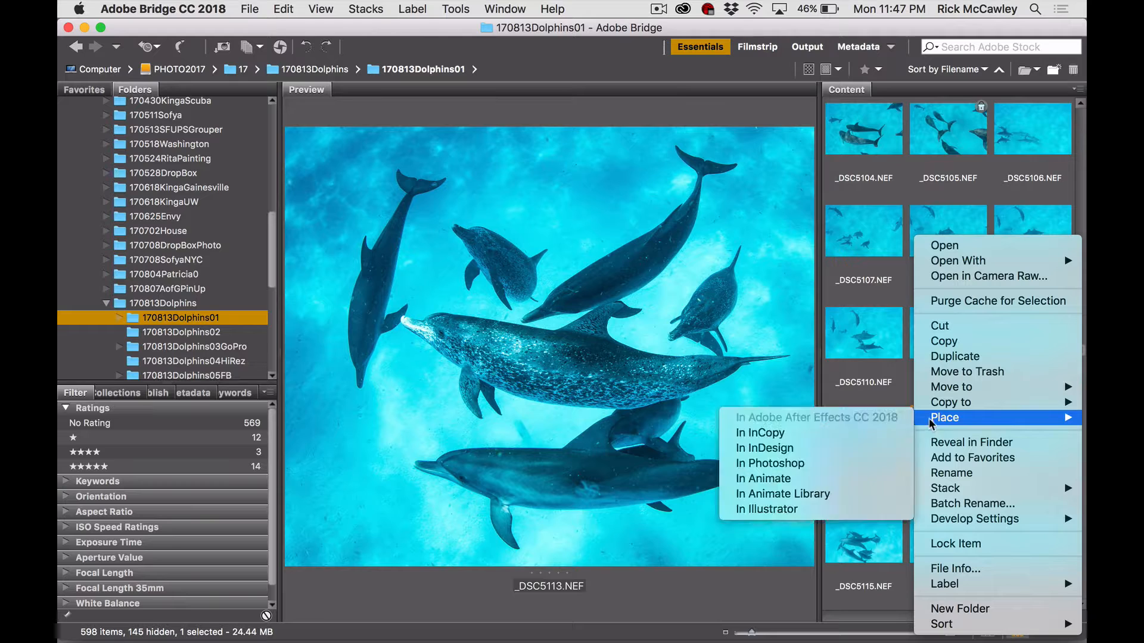
pyautogui.moveTo(939, 520)
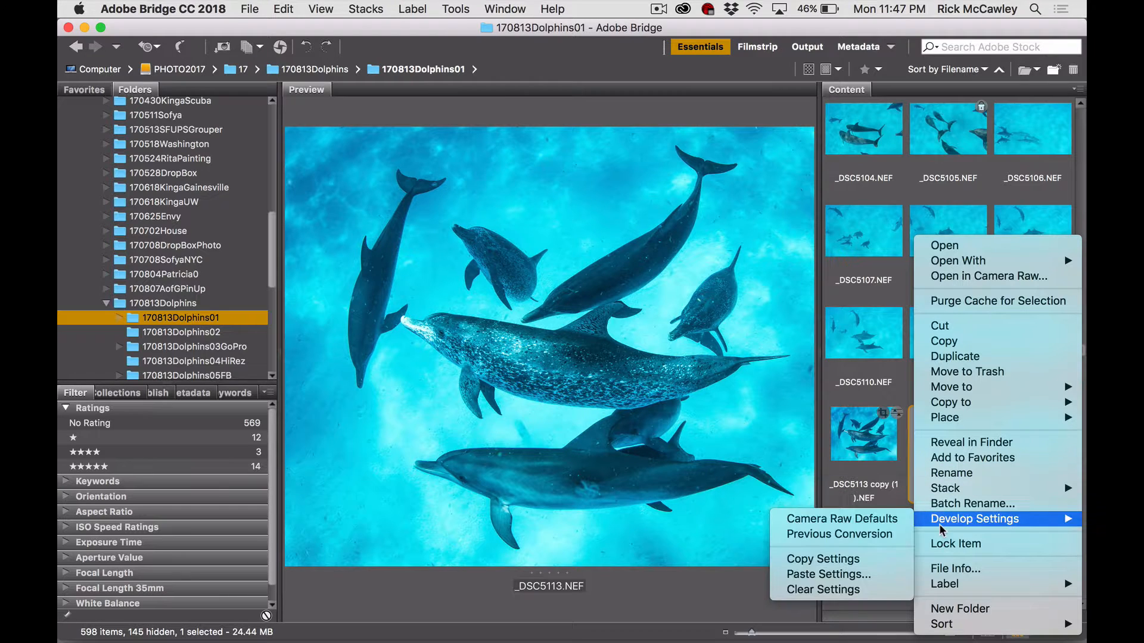
pyautogui.click(904, 560)
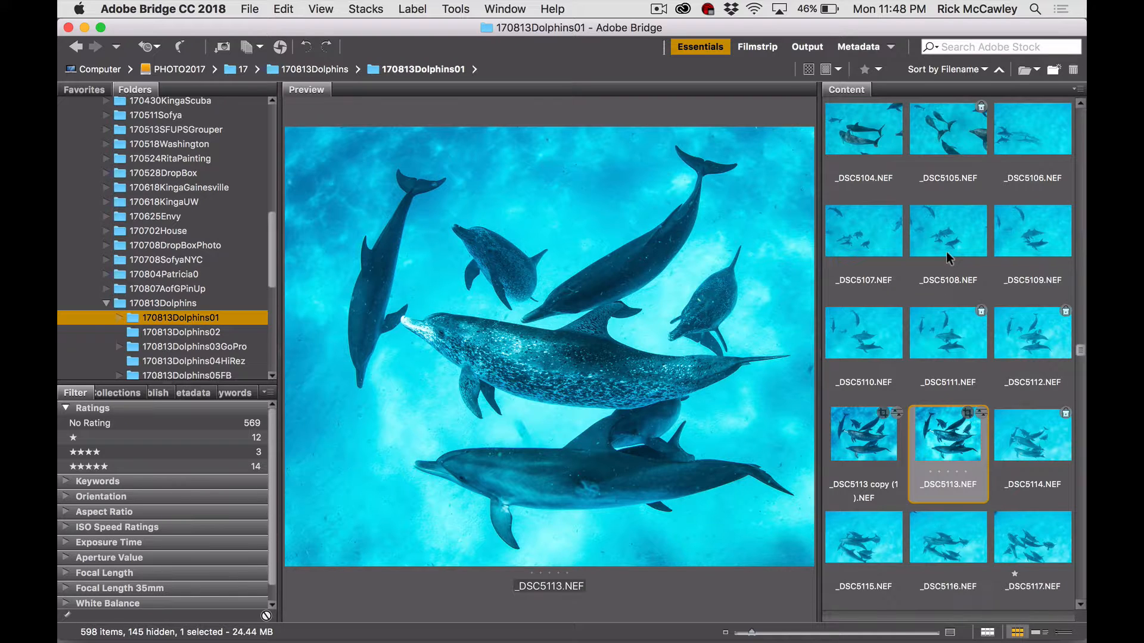
# Paste the copied develop settings onto _DSC5104.NEF, leaving out Crop, Spot Removal and Local Adjustments
pyautogui.click(881, 131)
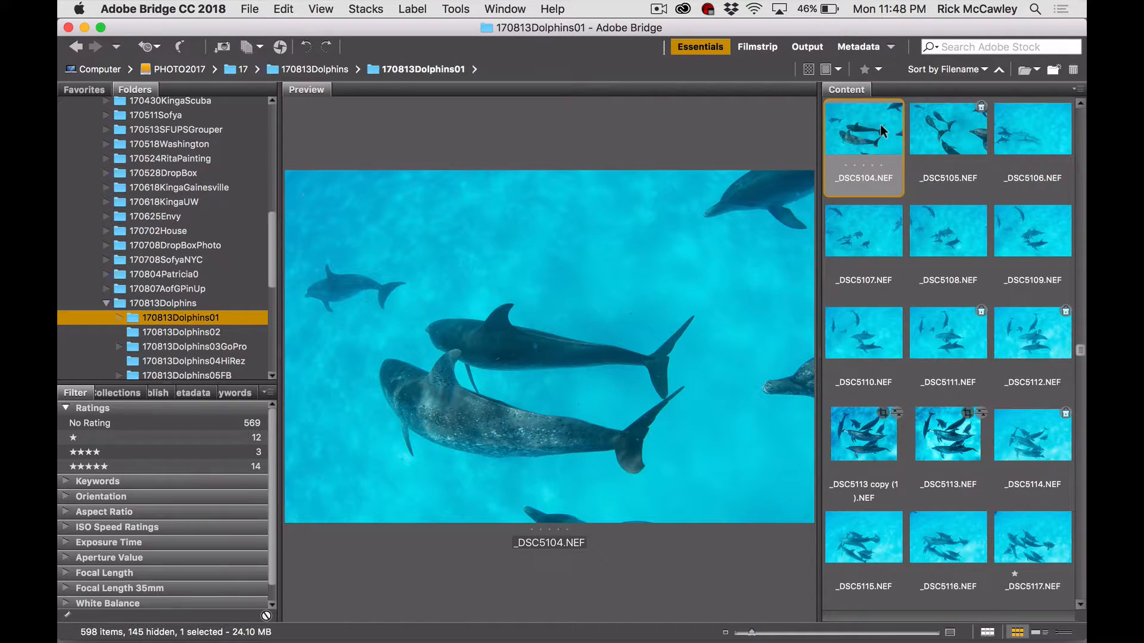
pyautogui.rightClick(882, 131)
pyautogui.moveTo(905, 420)
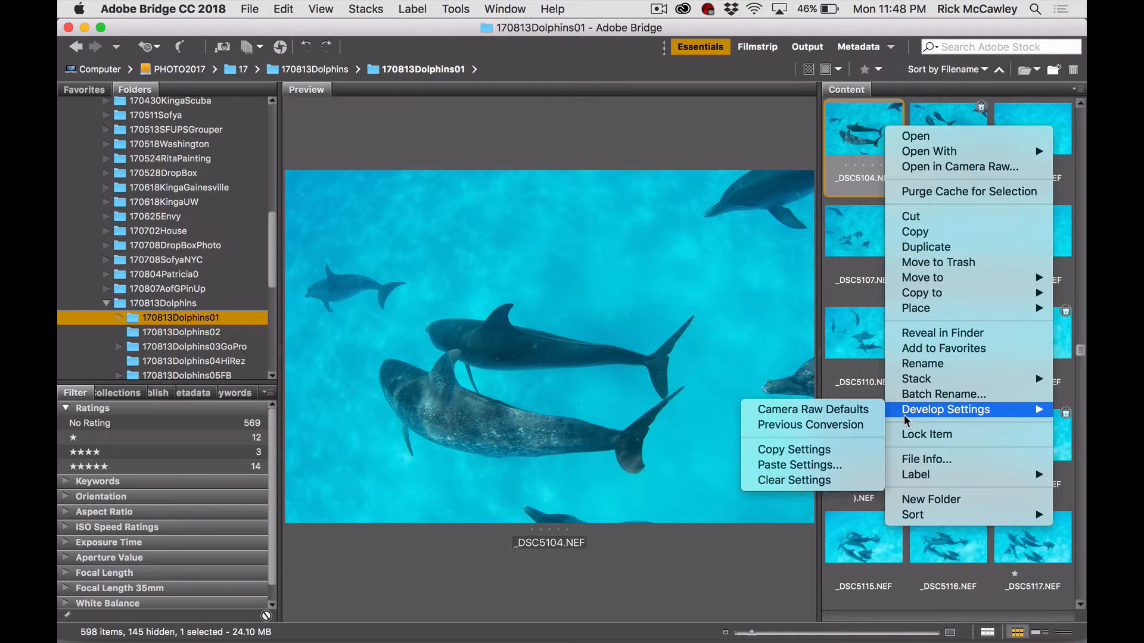
pyautogui.click(857, 466)
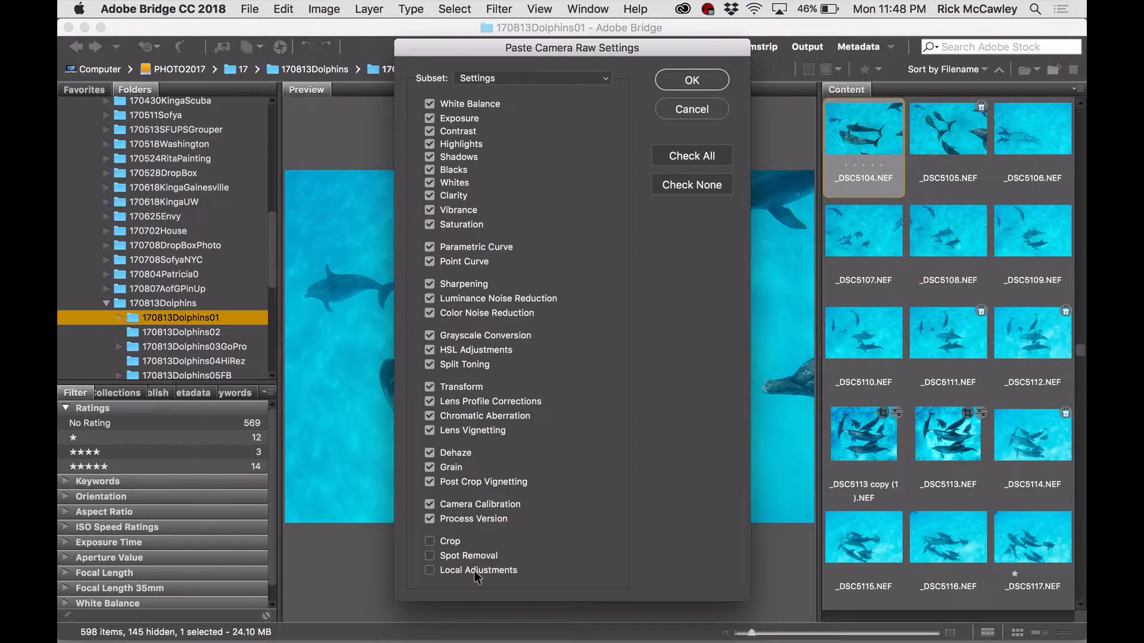
pyautogui.click(693, 80)
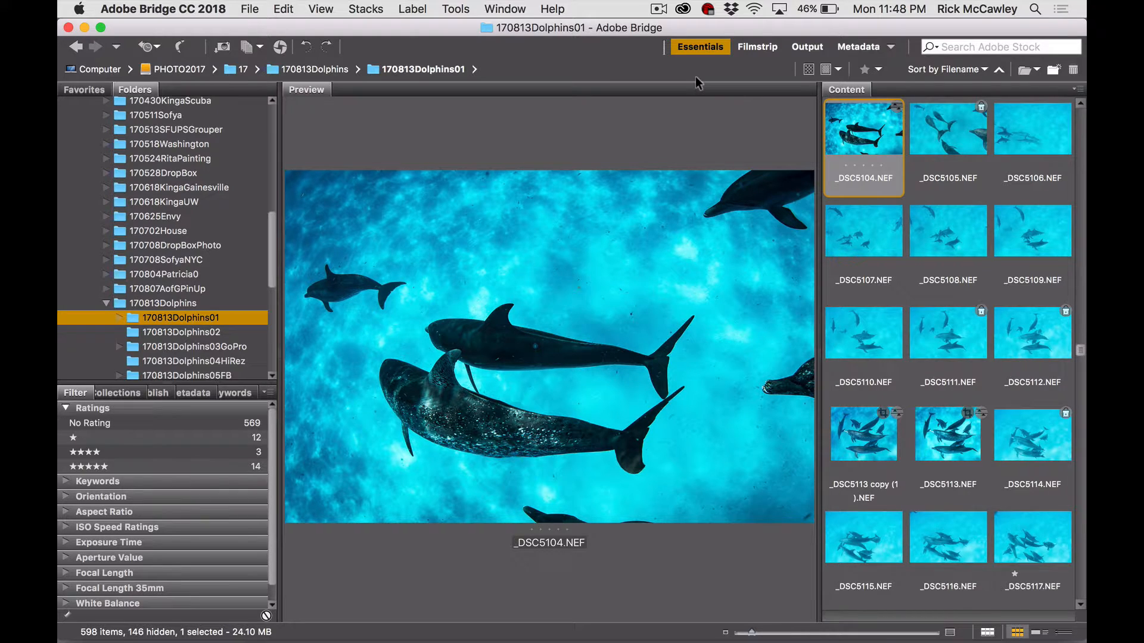
# Filter the folder to five-star photos and select _DSC5279.NEF, _DSC5298.NEF, _DSC5323.NEF and _DSC5047.NEF together
pyautogui.click(256, 466)
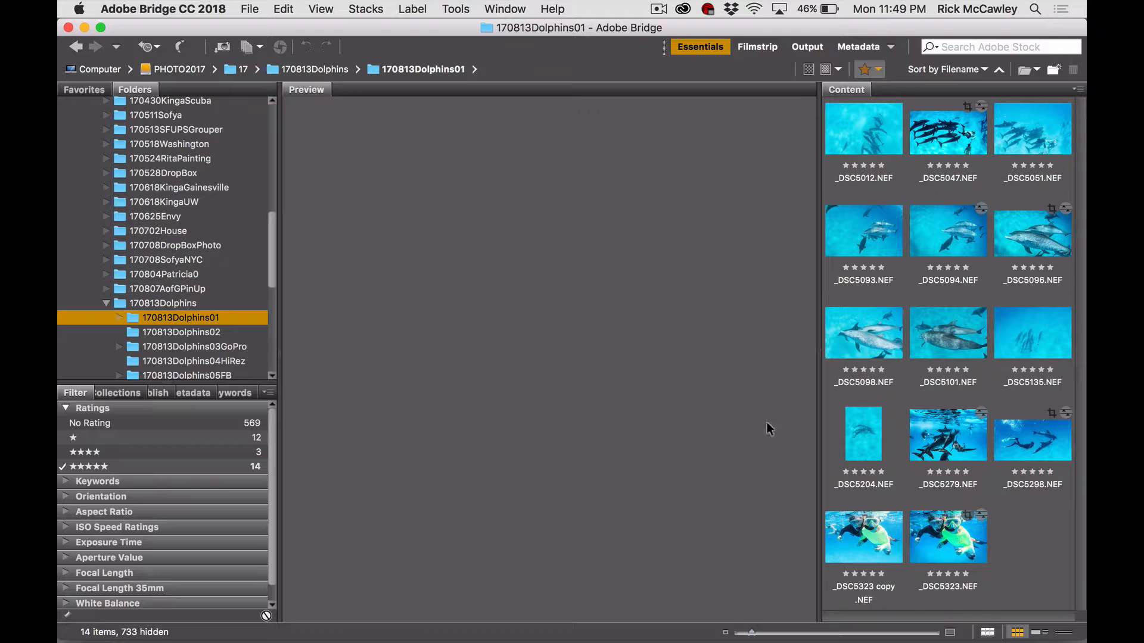
pyautogui.click(946, 426)
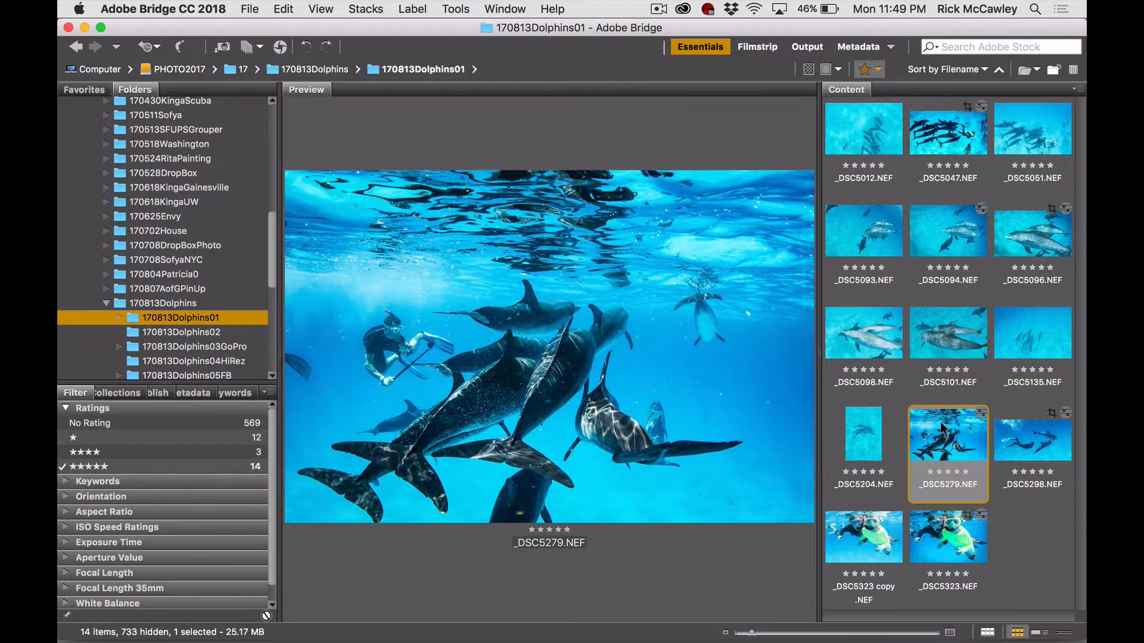
pyautogui.keyDown('super'); pyautogui.click(1036, 447); pyautogui.keyUp('super')
pyautogui.keyDown('super'); pyautogui.click(956, 535); pyautogui.keyUp('super')
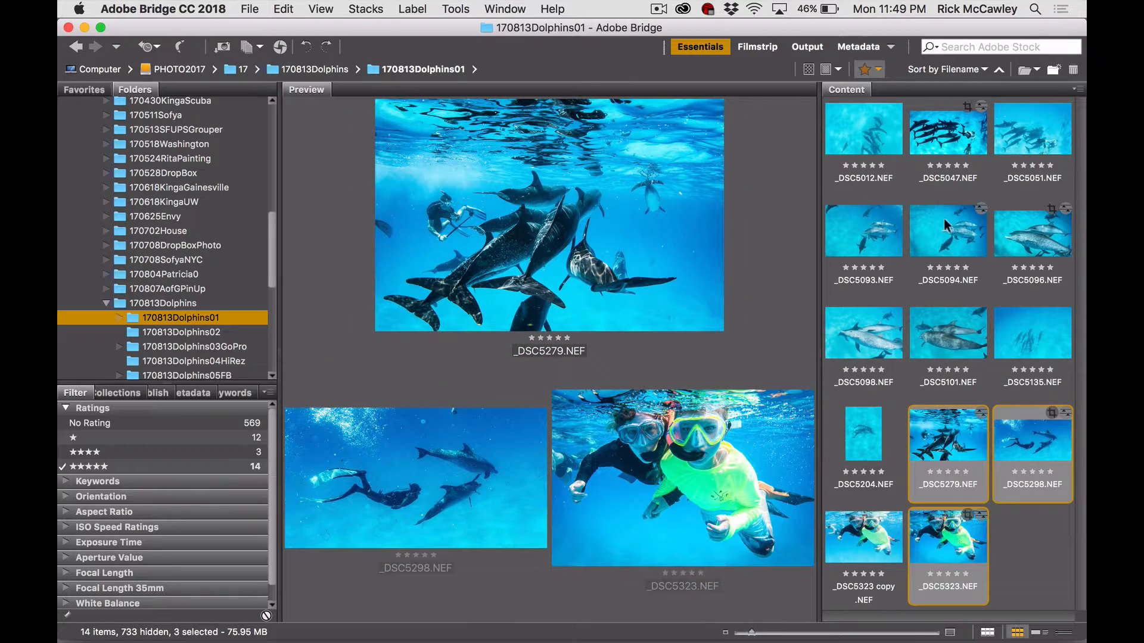
pyautogui.keyDown('super'); pyautogui.click(934, 135); pyautogui.keyUp('super')
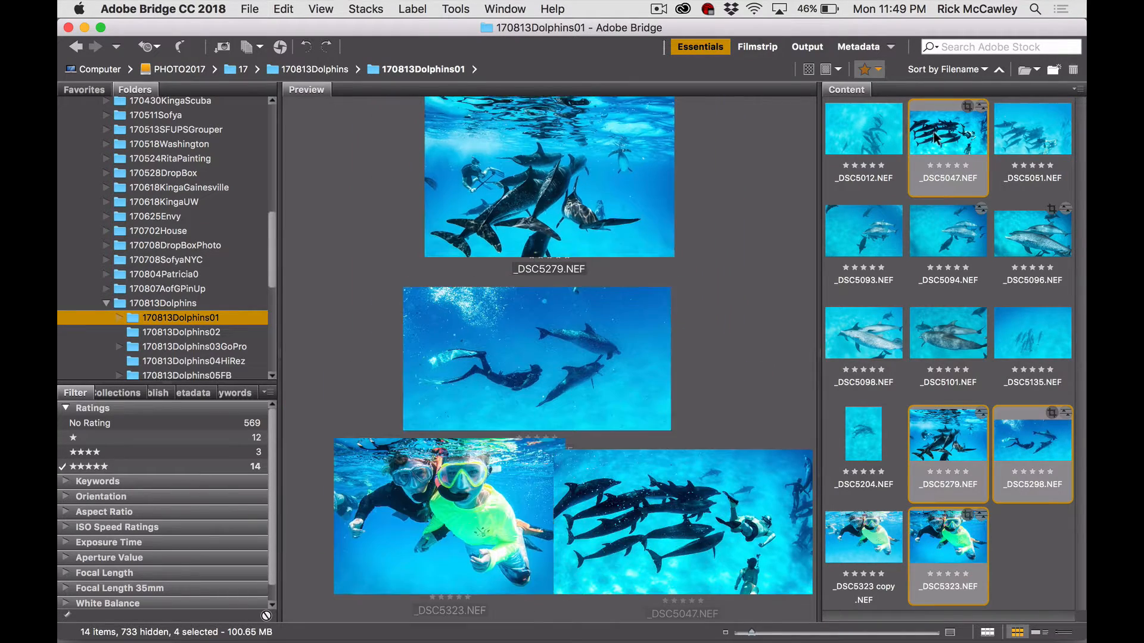
# Open the four selected raw images in Photoshop's Image Processor and set the JPEG quality to 12
pyautogui.click(463, 9)
pyautogui.moveTo(493, 150)
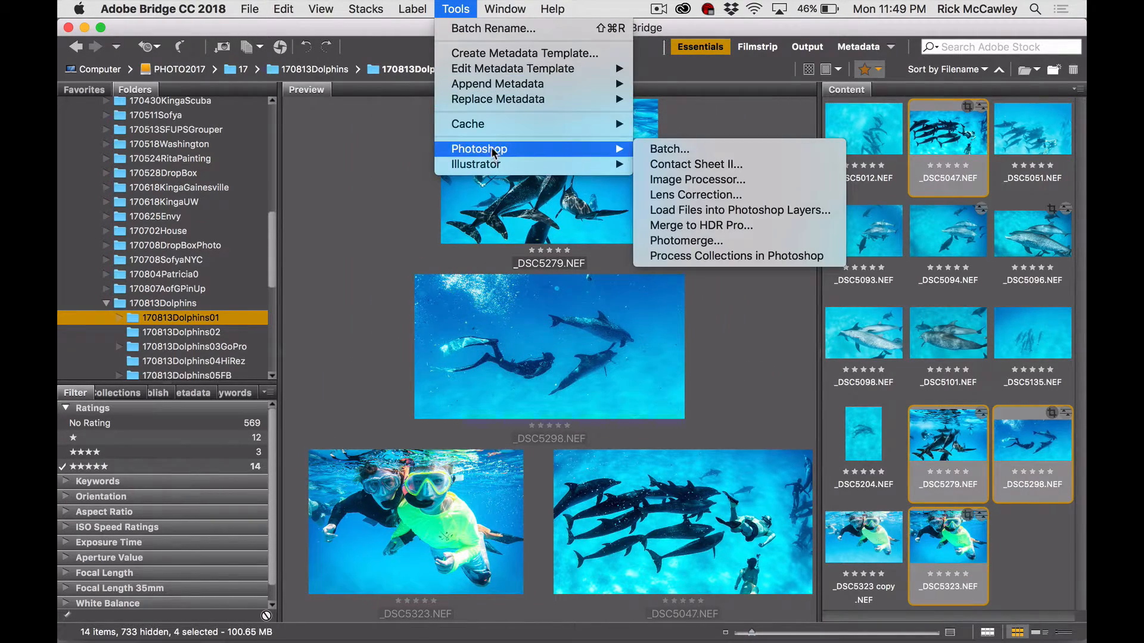
pyautogui.click(660, 180)
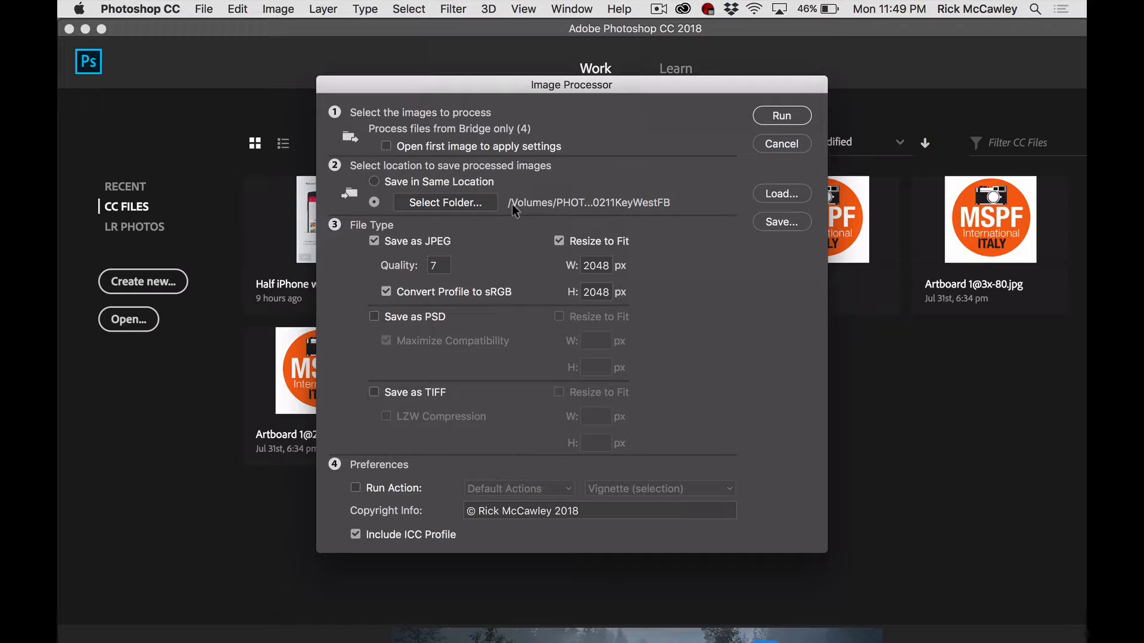
pyautogui.click(427, 264)
pyautogui.write('12')
# Choose 17 > 170813Dolphins > 170813Dolphins04HiRez as the save location and turn off Resize to Fit for the JPEGs
pyautogui.click(460, 201)
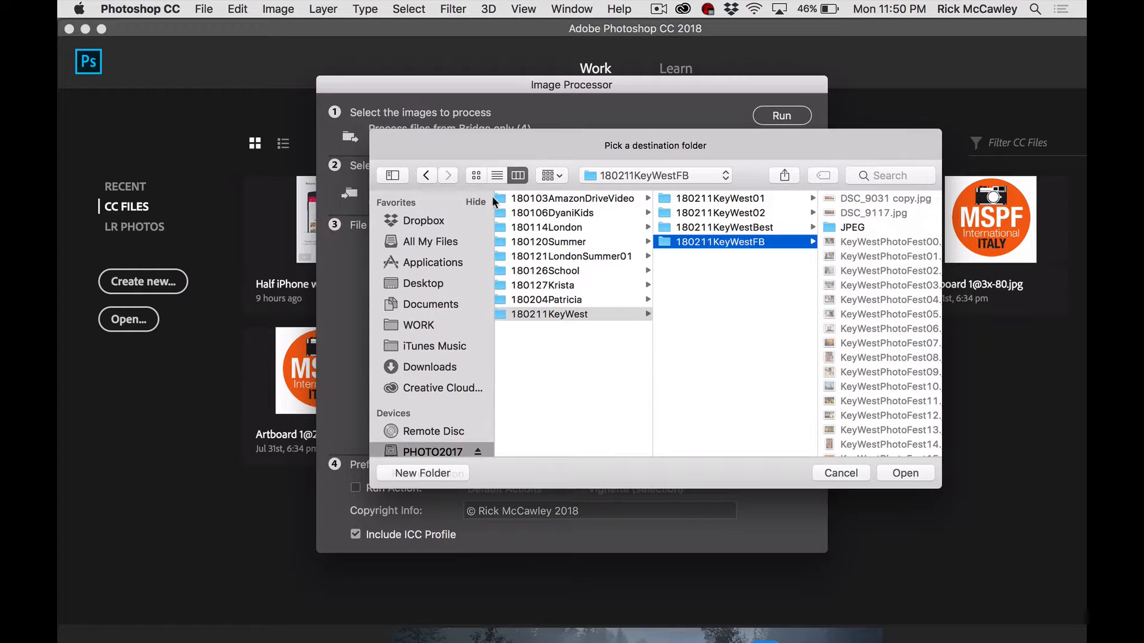
pyautogui.click(609, 174)
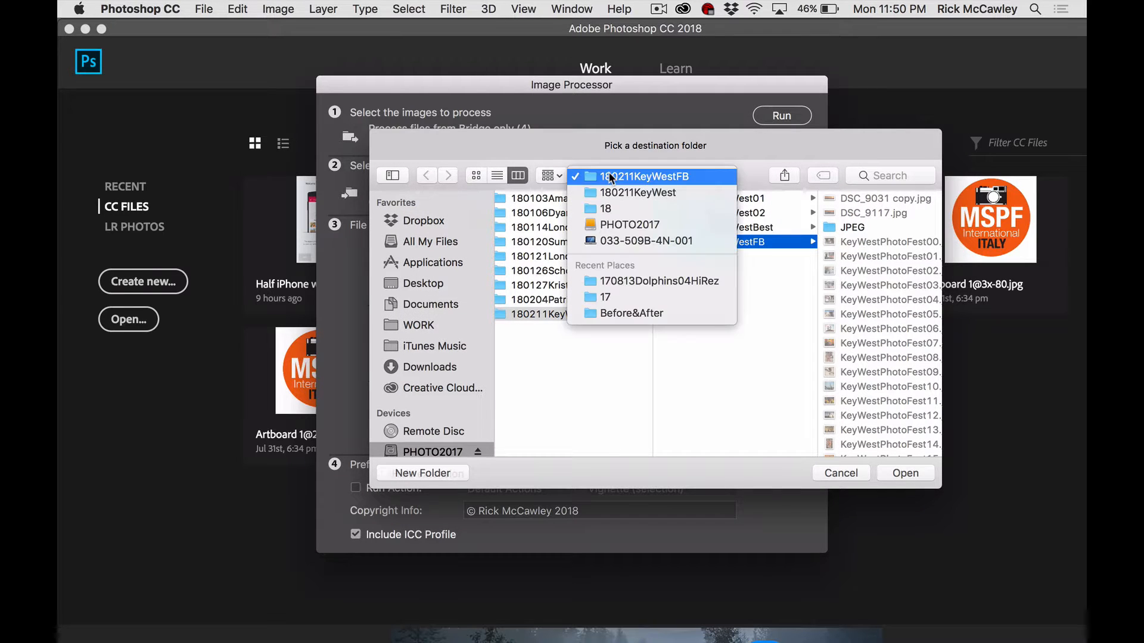
pyautogui.click(608, 206)
pyautogui.press('Up')
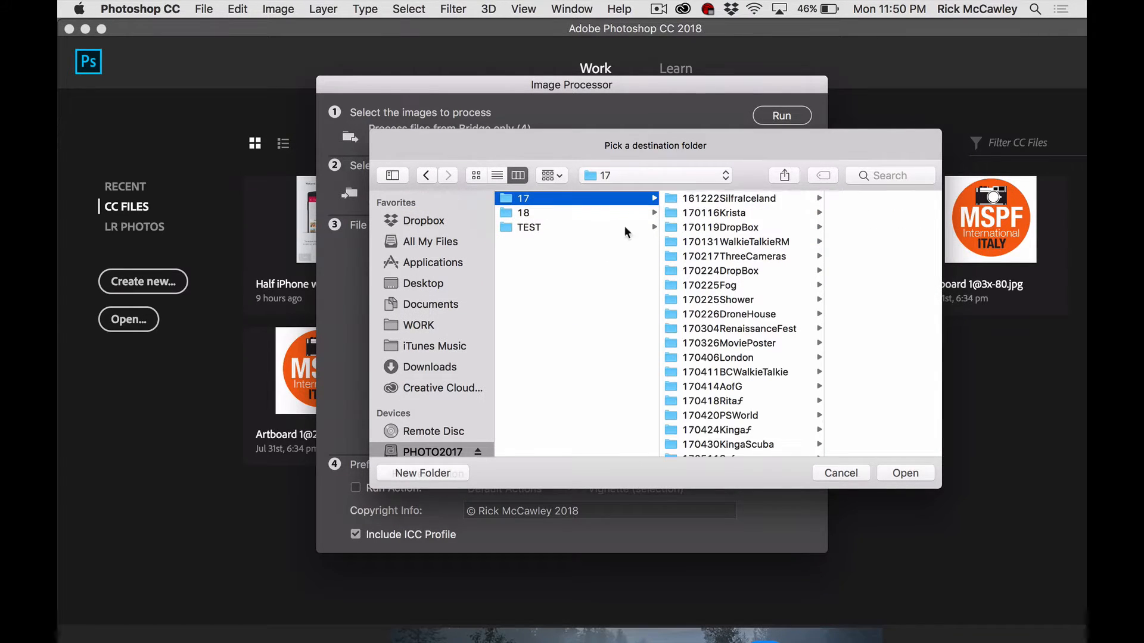
pyautogui.scroll(-5, 758, 415)
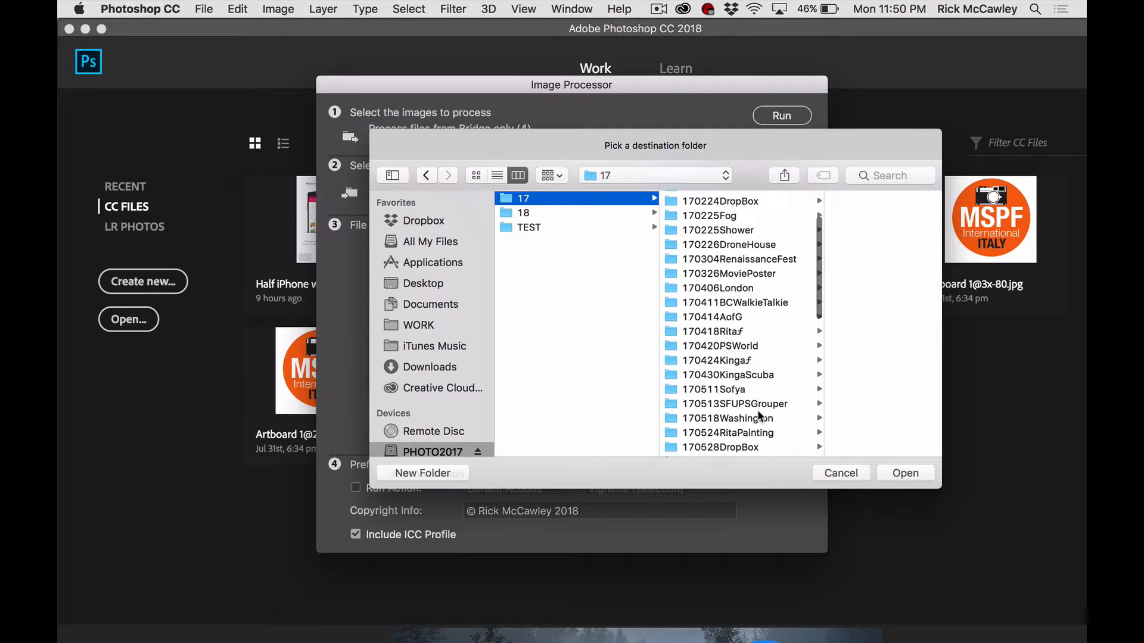
pyautogui.scroll(-6, 758, 415)
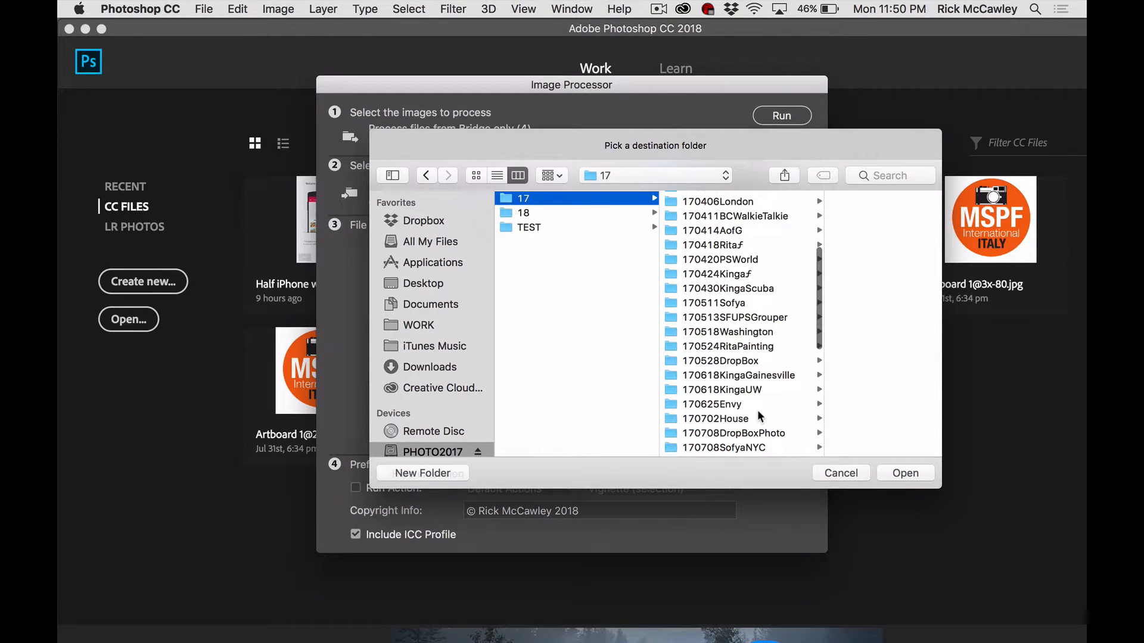
pyautogui.scroll(-4, 759, 415)
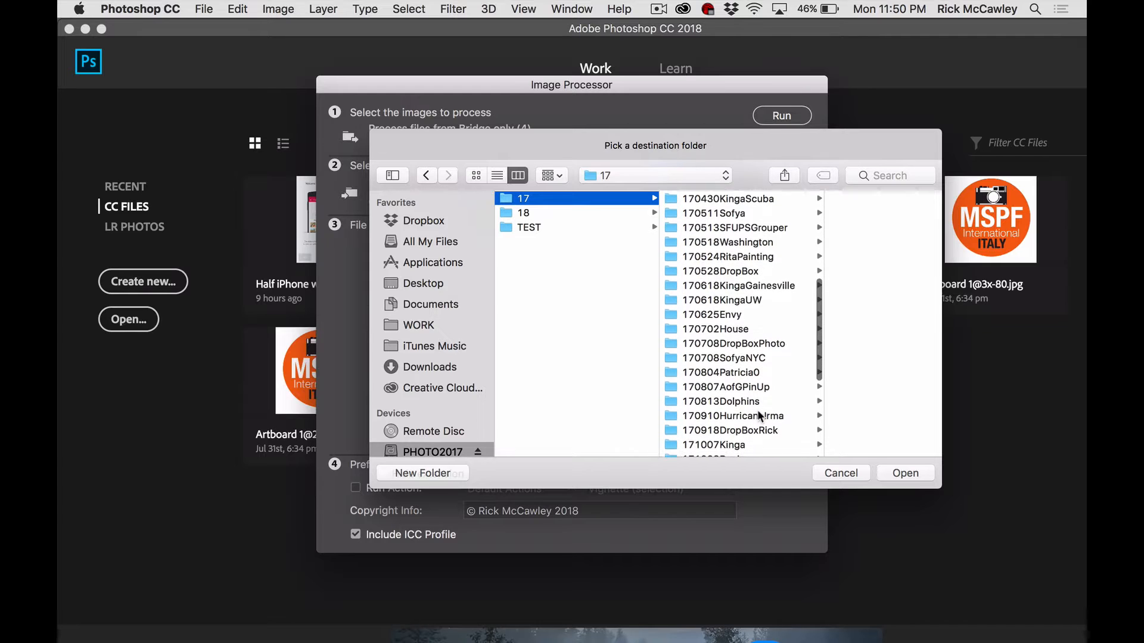
pyautogui.click(755, 402)
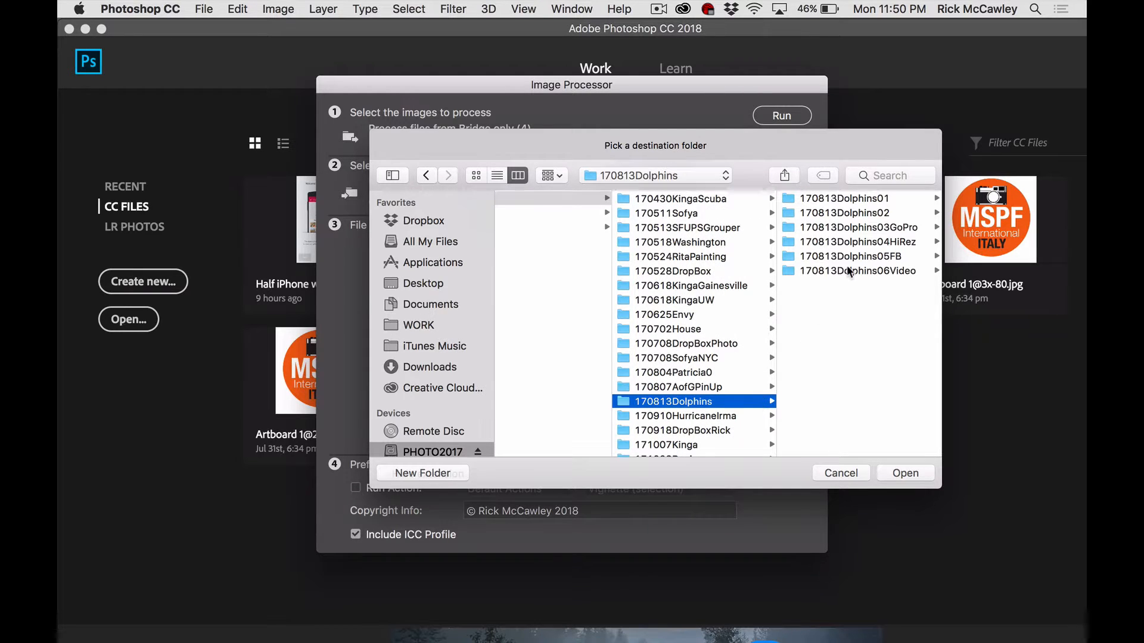
pyautogui.click(854, 240)
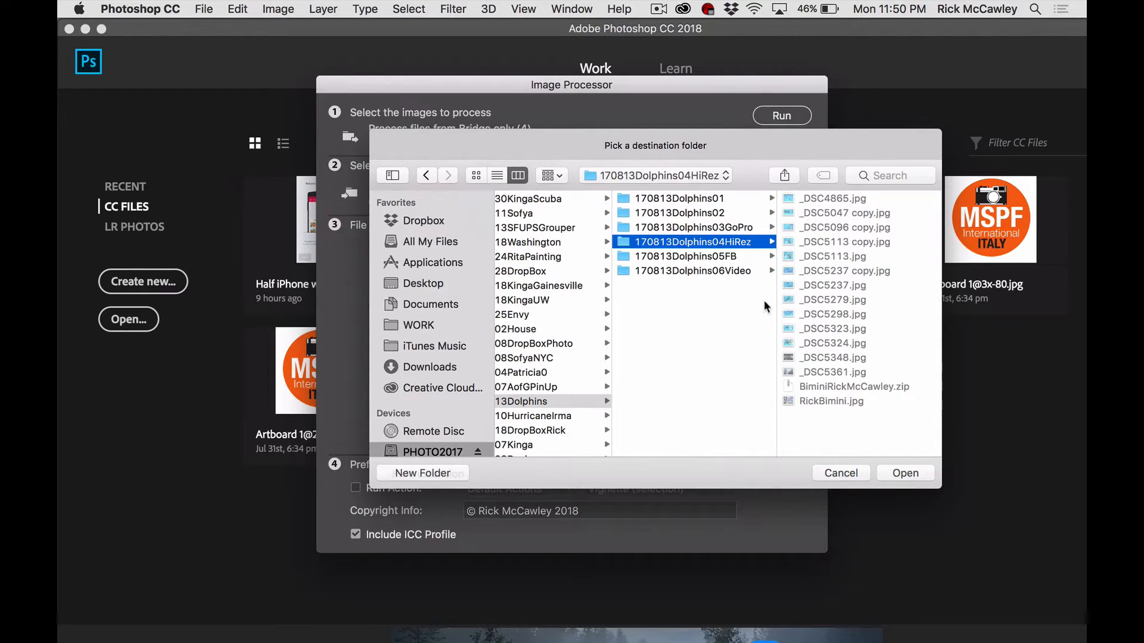
pyautogui.click(905, 473)
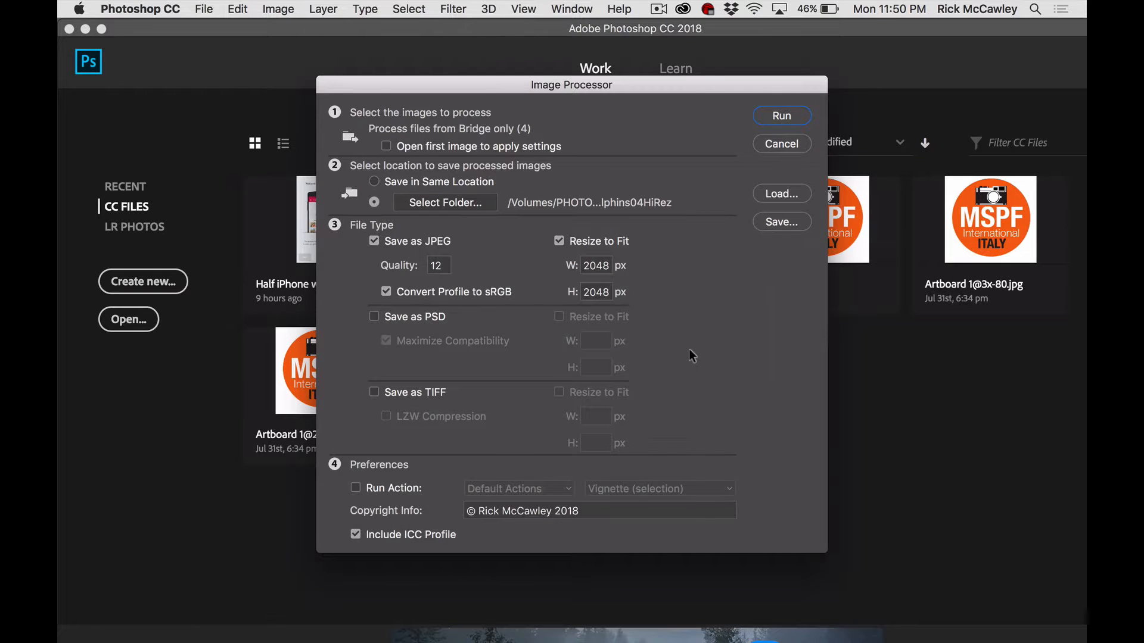
pyautogui.click(559, 240)
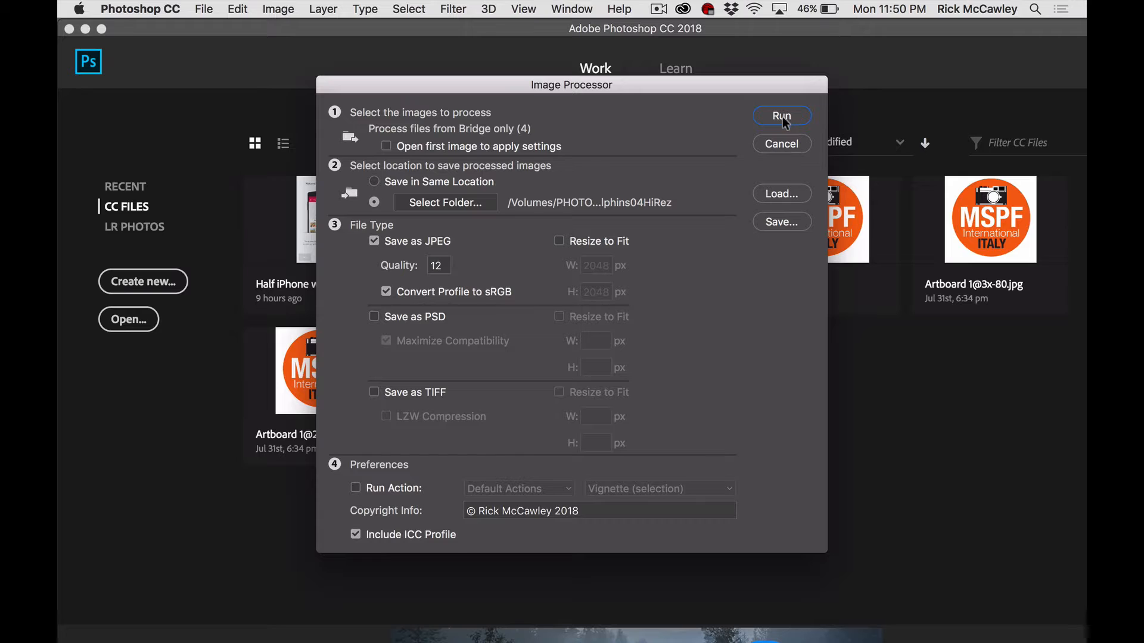
# Choose the 170813Dolphins05FB folder inside 170813Dolphins as the location for the processed images
pyautogui.click(452, 201)
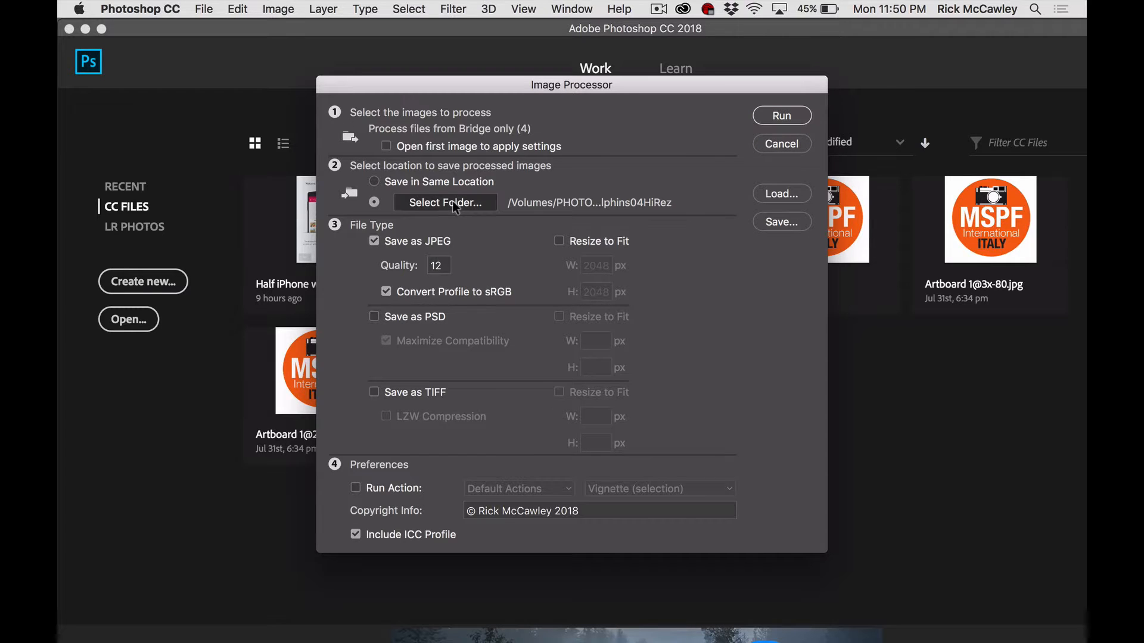
pyautogui.click(617, 176)
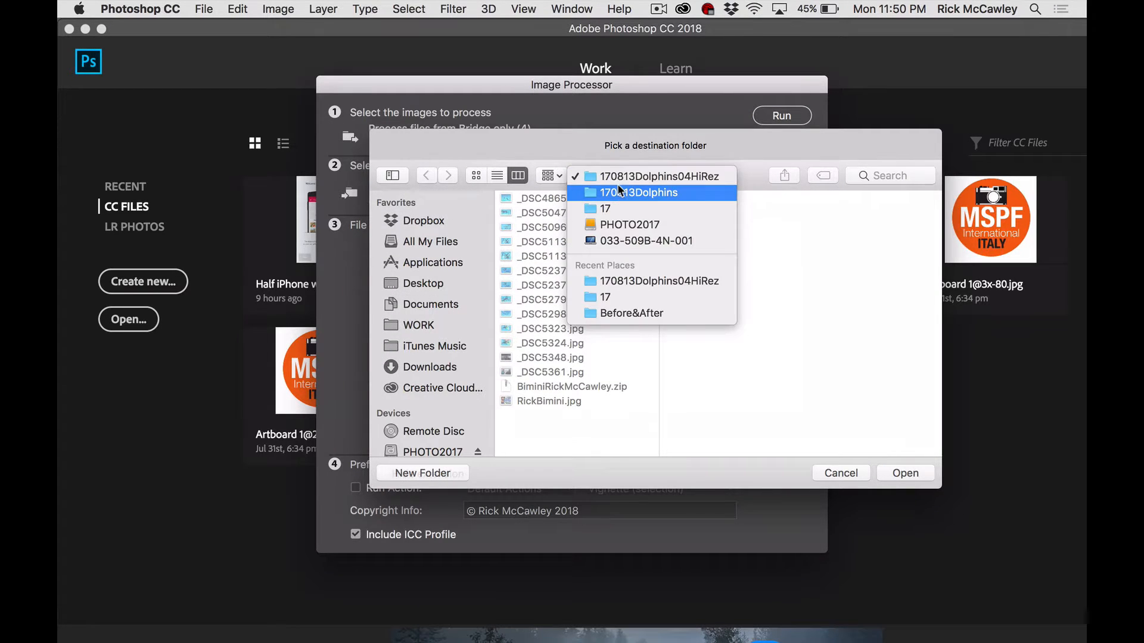
pyautogui.click(617, 191)
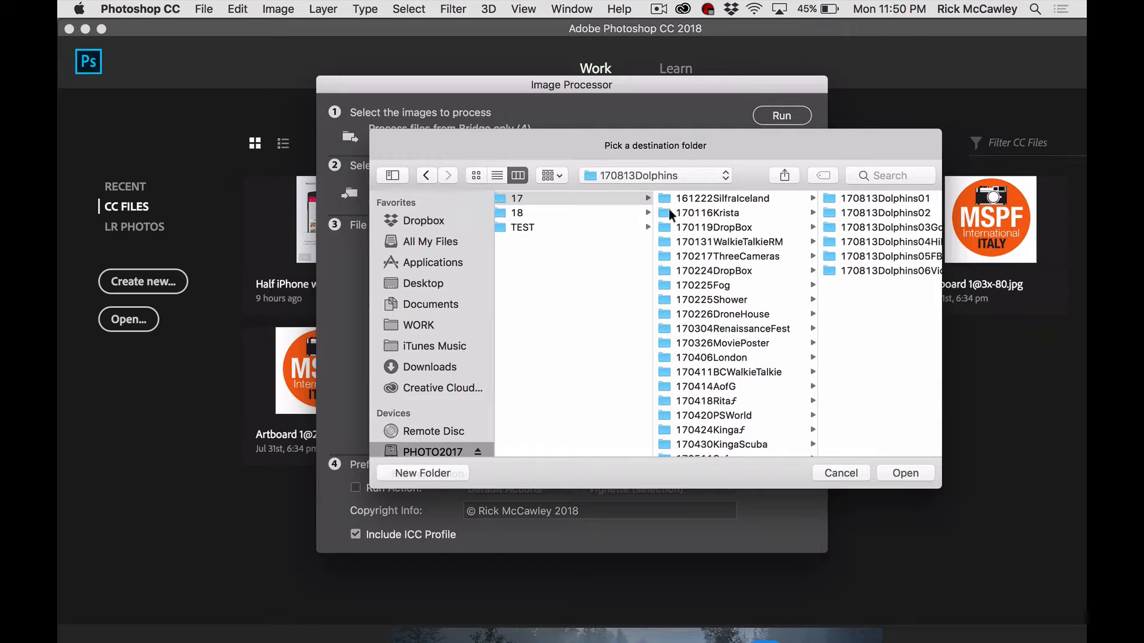
pyautogui.click(852, 255)
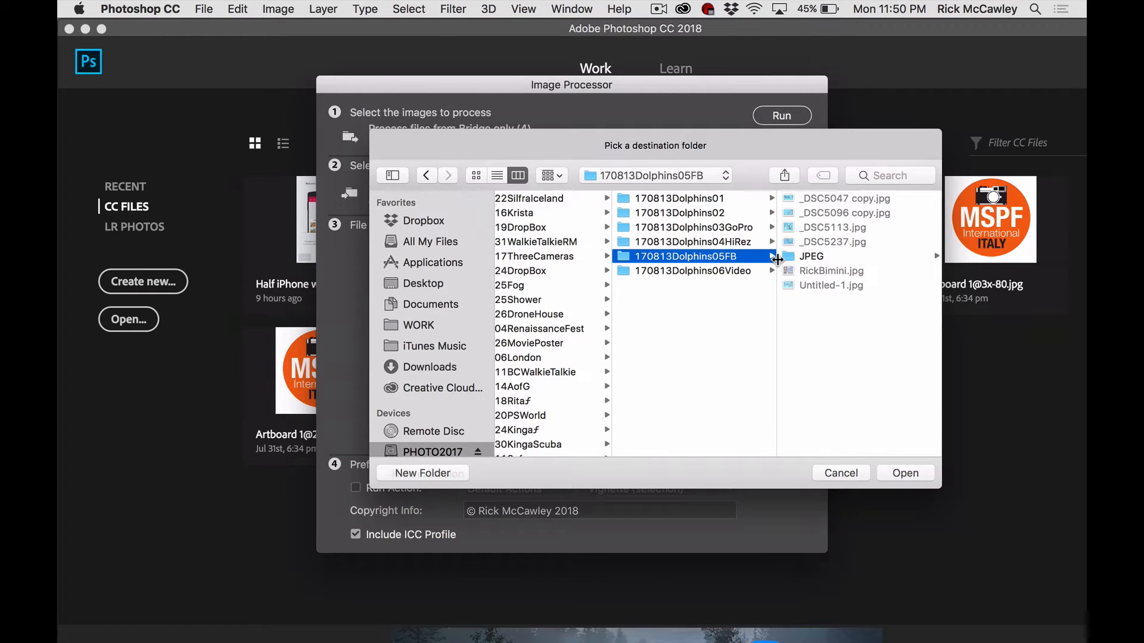
pyautogui.click(888, 471)
# Turn on Resize to Fit for the JPEGs at 2048 × 2048 px and set their quality to 7
pyautogui.click(558, 240)
pyautogui.click(439, 266)
pyautogui.doubleClick(439, 266)
pyautogui.write('7')
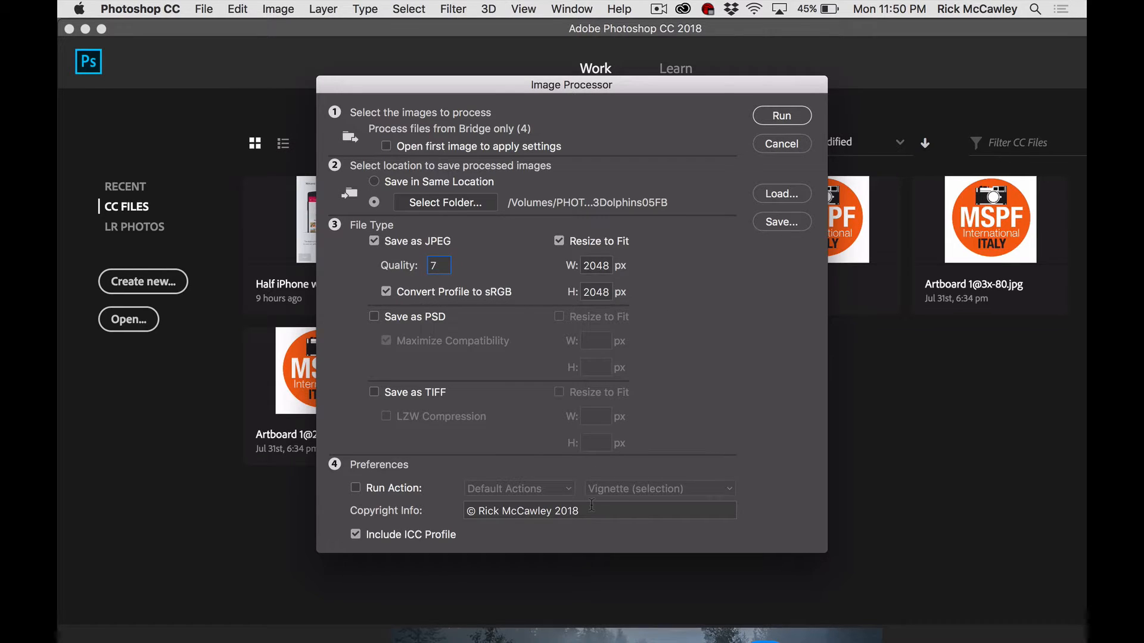
pyautogui.moveTo(586, 511); pyautogui.dragTo(456, 509)
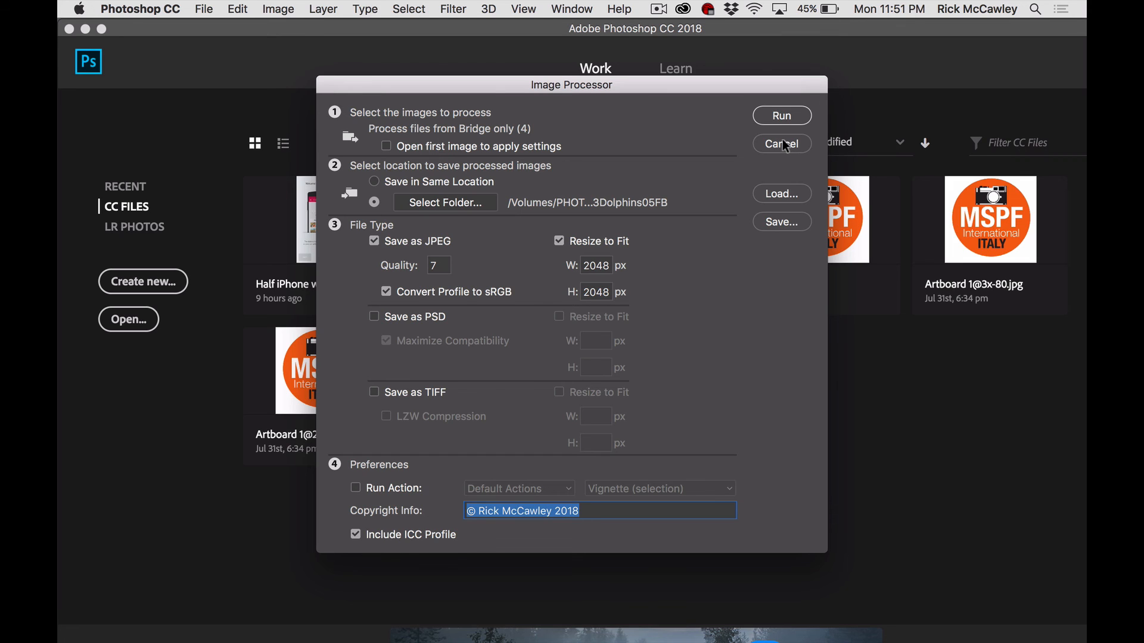
pyautogui.click(657, 9)
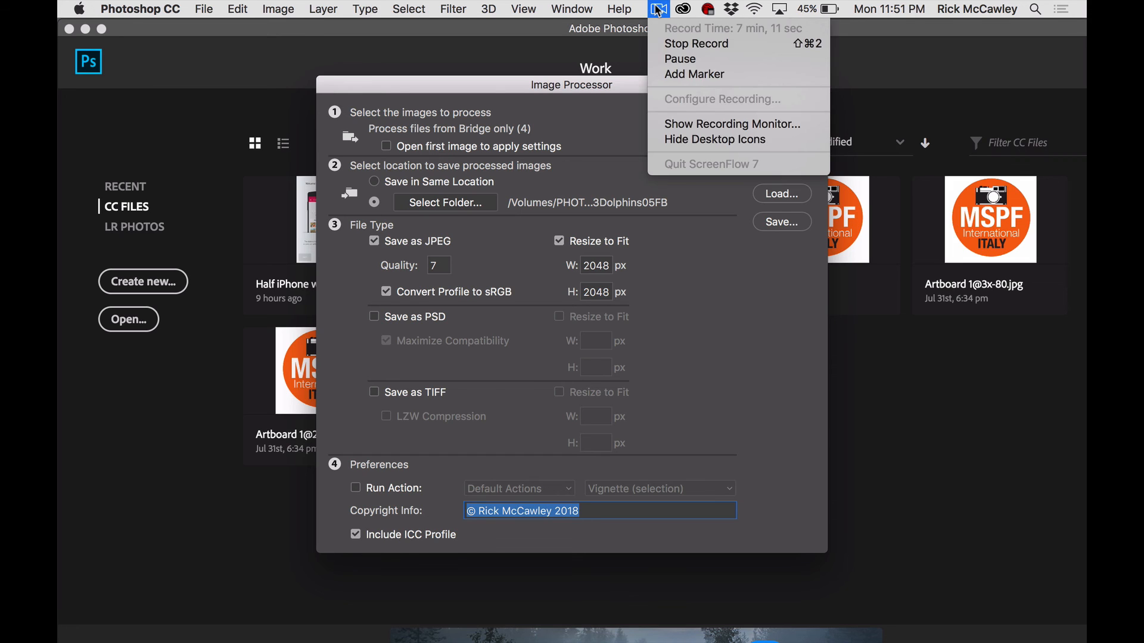